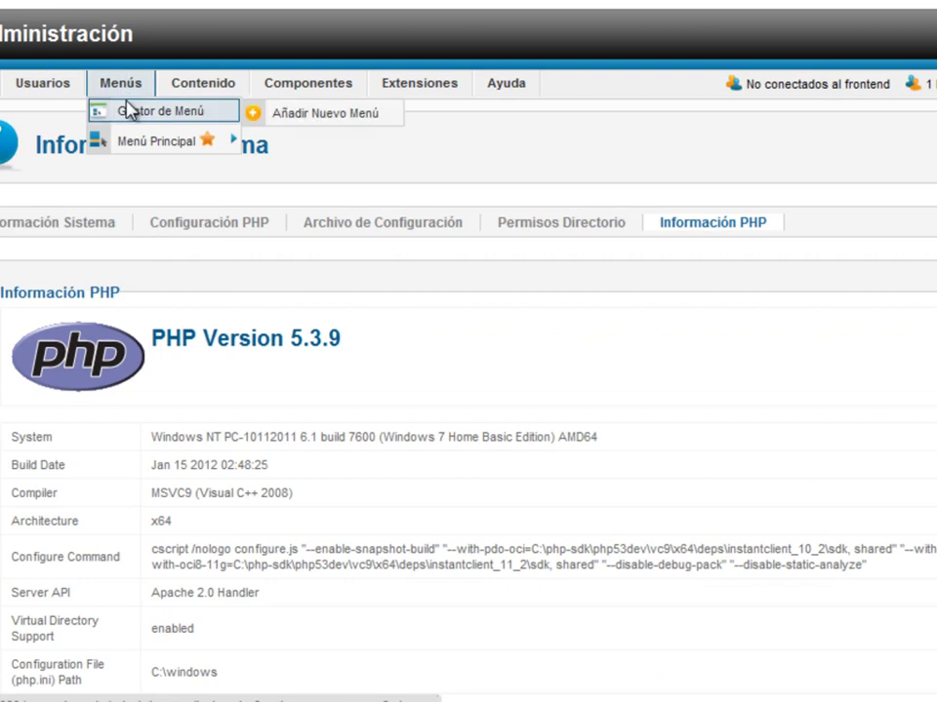
- Open the Gestor de Usuarios list and its Opciones (Configuración de Usuarios) settings
{"action": "left_click", "coordinate": [72, 115]}
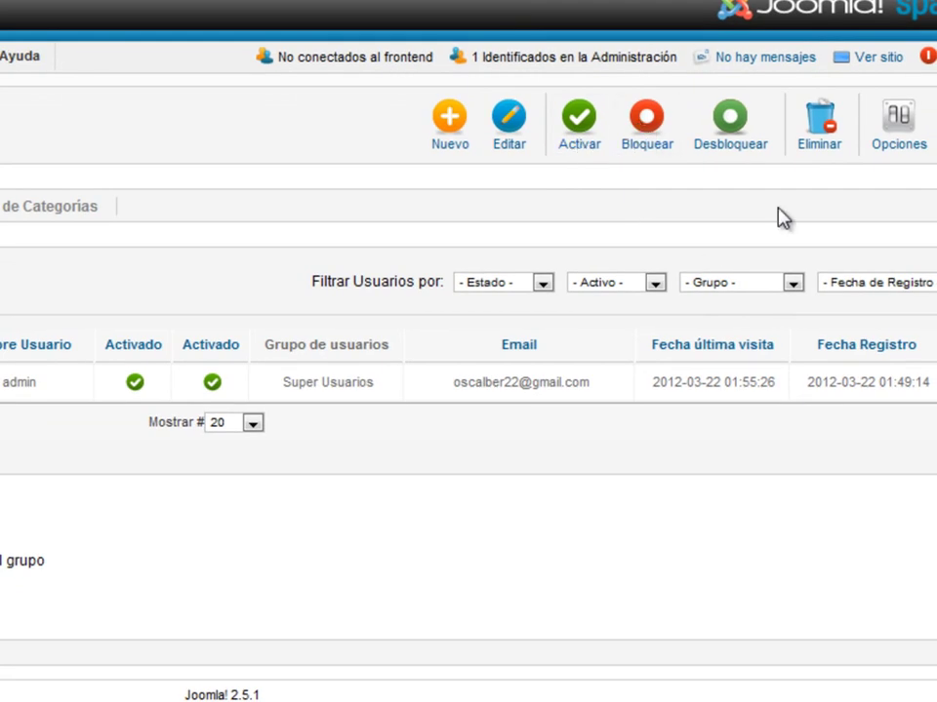
{"action": "left_click", "coordinate": [911, 132]}
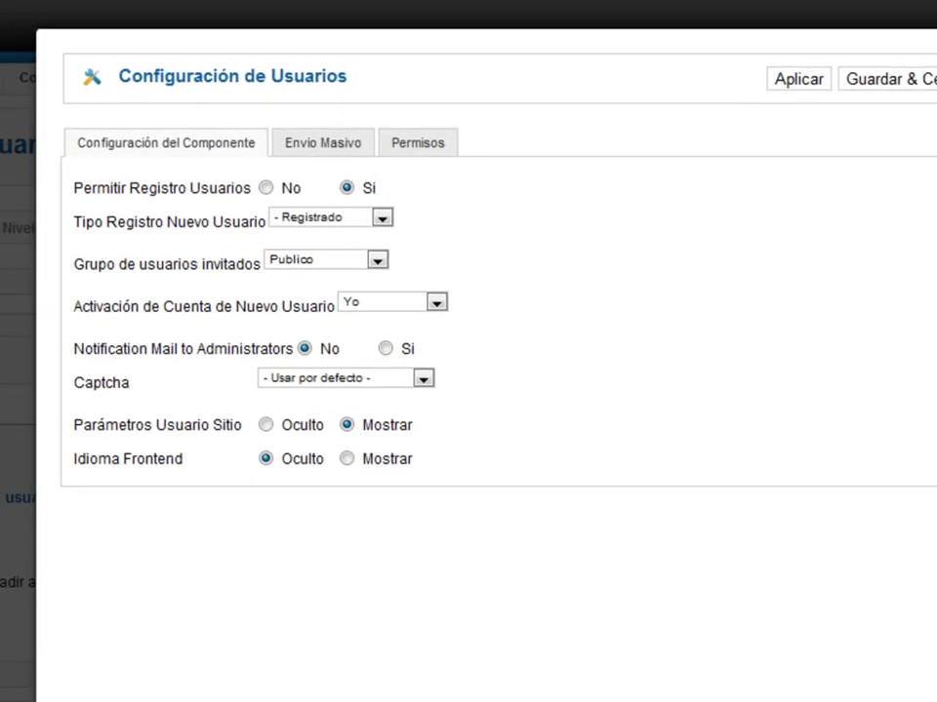
- Dismiss the Configuración de Usuarios dialog with Esc to return to the Usuarios list
{"action": "key", "text": "Escape"}
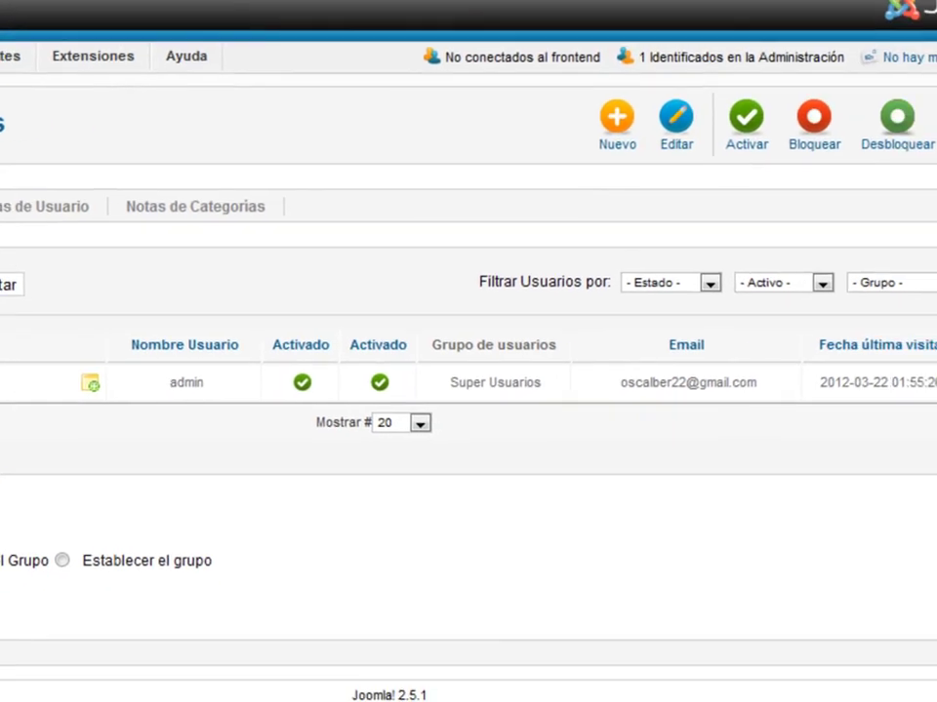
{"action": "left_click", "coordinate": [936, 151]}
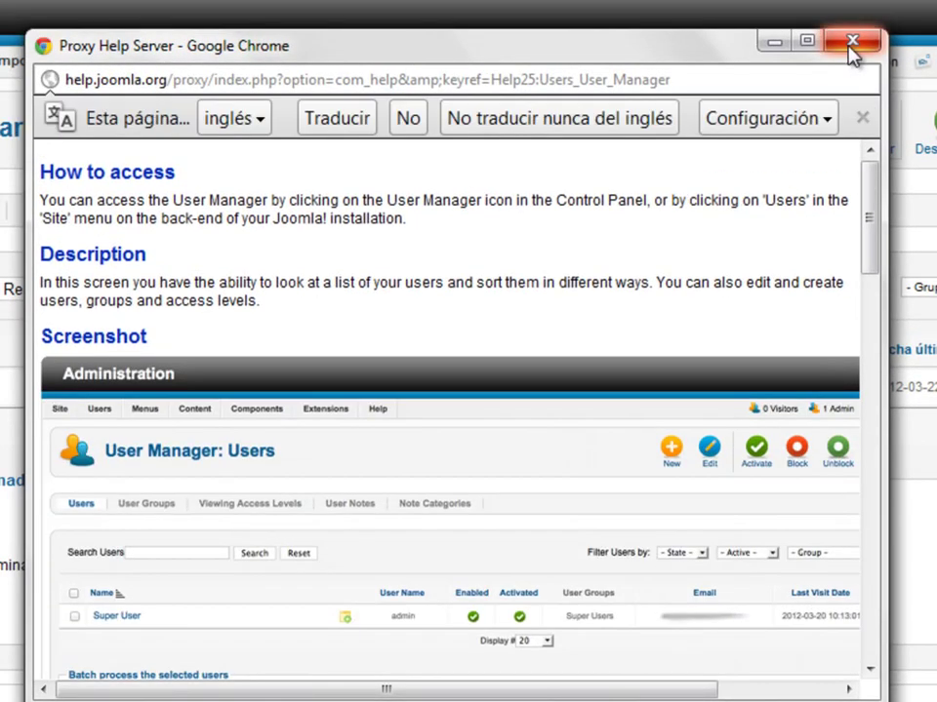
{"action": "scroll", "coordinate": [644, 332], "scroll_direction": "down", "scroll_amount": 1}
{"action": "scroll", "coordinate": [644, 332], "scroll_direction": "down", "scroll_amount": 10}
{"action": "left_click", "coordinate": [852, 40]}
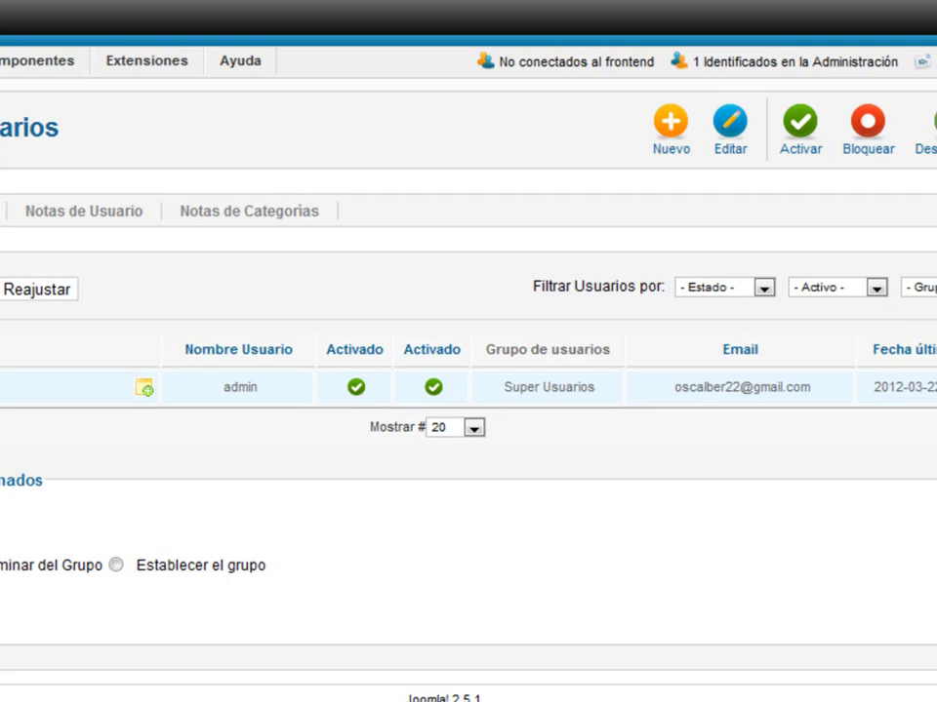
{"action": "left_click", "coordinate": [0, 391]}
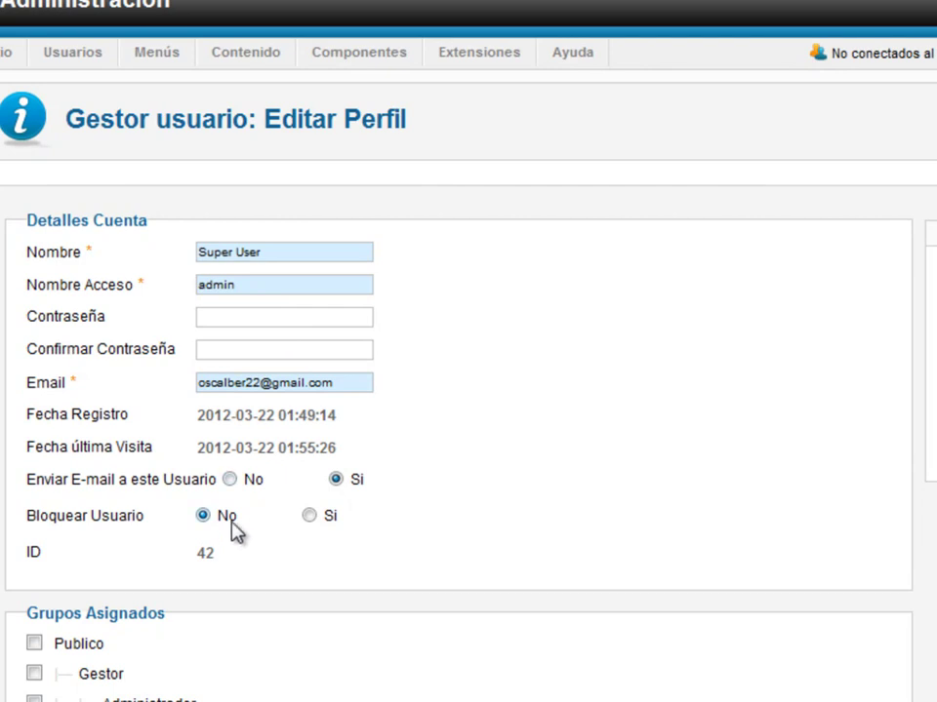
{"action": "scroll", "coordinate": [221, 533], "scroll_direction": "down", "scroll_amount": 3}
{"action": "scroll", "coordinate": [212, 488], "scroll_direction": "up", "scroll_amount": 3}
{"action": "scroll", "coordinate": [212, 487], "scroll_direction": "down", "scroll_amount": 3}
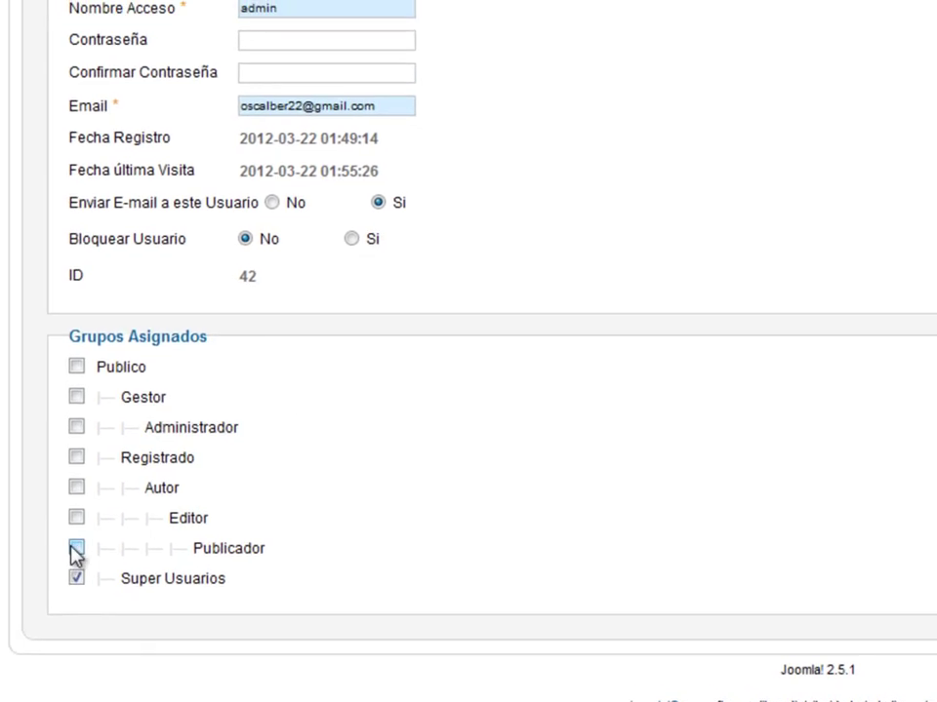
{"action": "scroll", "coordinate": [453, 378], "scroll_direction": "up", "scroll_amount": 5}
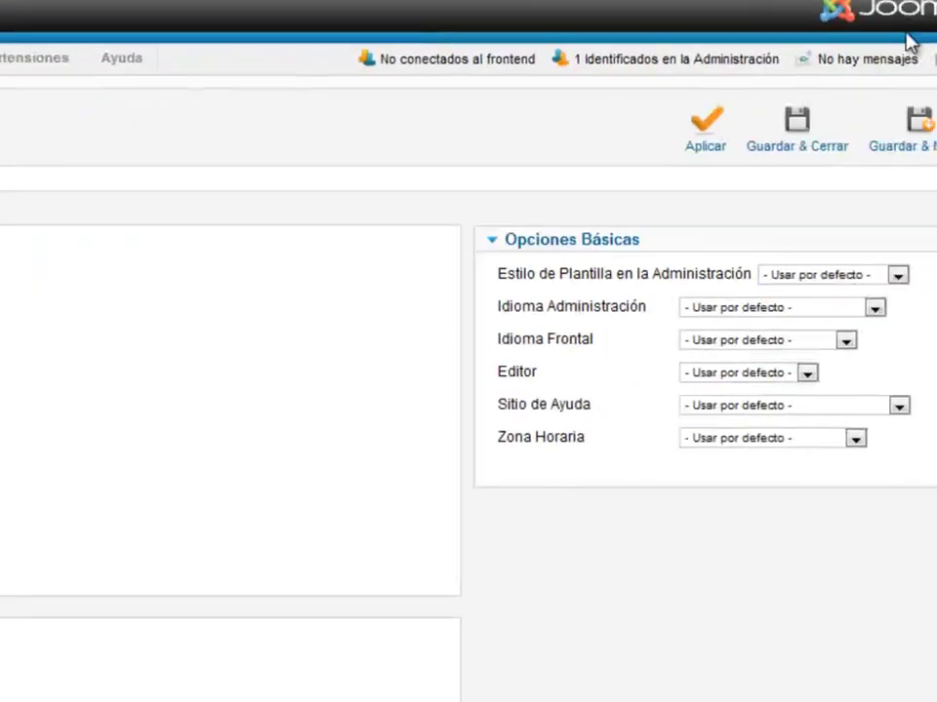
{"action": "left_click", "coordinate": [865, 110]}
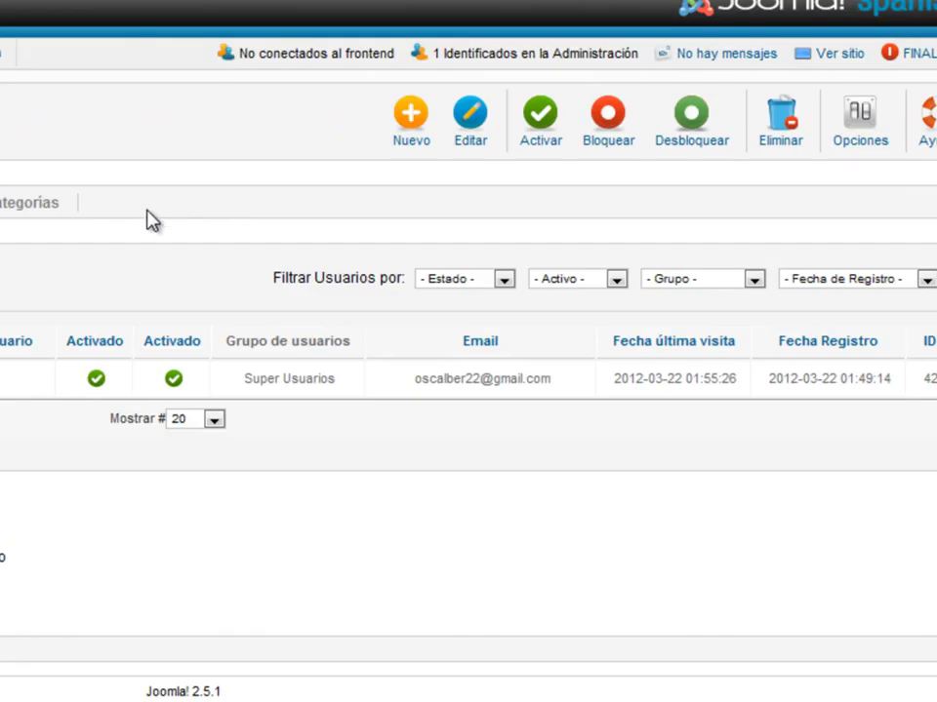
- Create a new user and enter the user's name and login name
{"action": "left_click", "coordinate": [408, 114]}
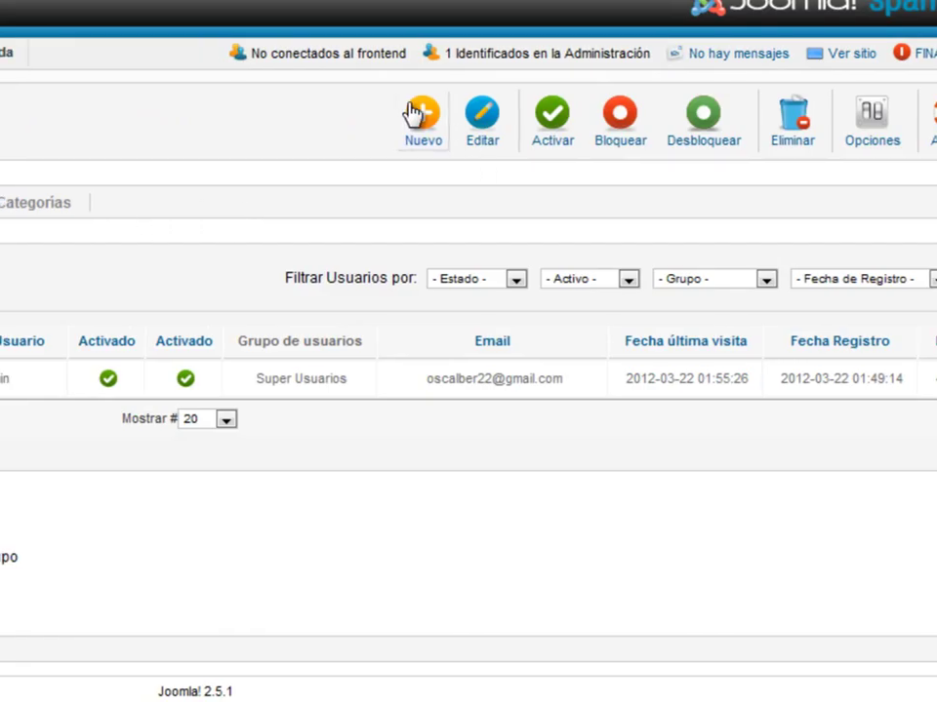
{"action": "left_click", "coordinate": [236, 254]}
{"action": "type", "text": "pedro"}
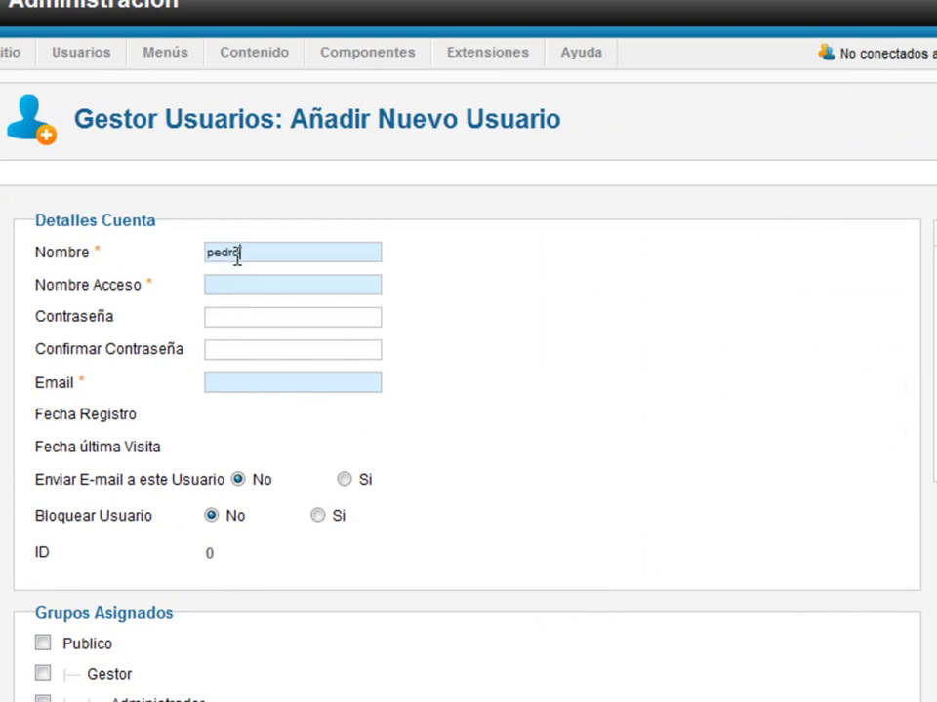
{"action": "key", "text": "Tab"}
{"action": "type", "text": "p"}
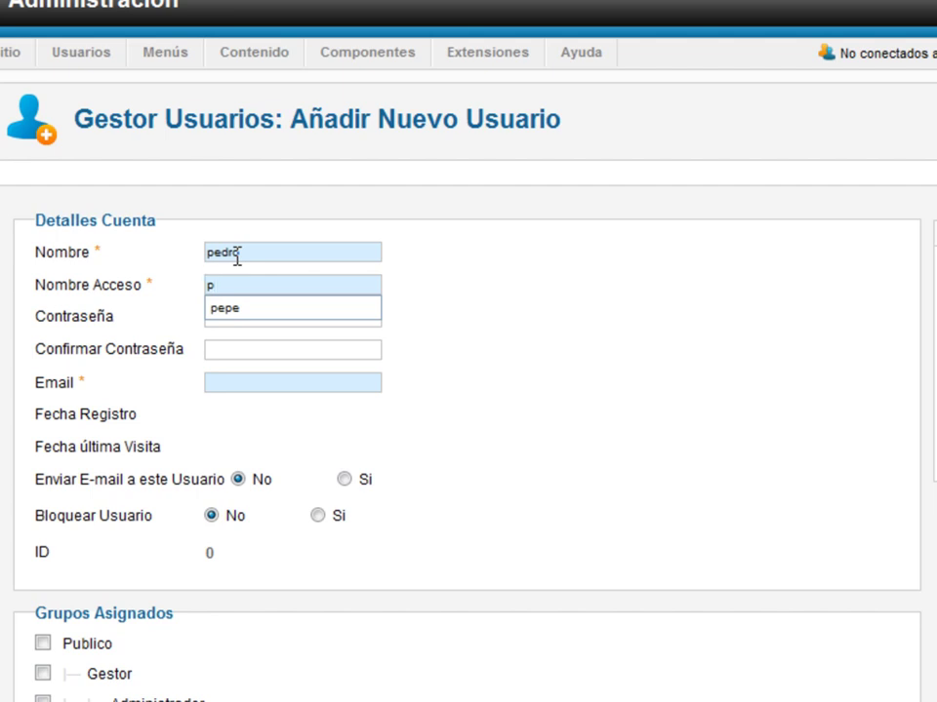
{"action": "type", "text": "edro"}
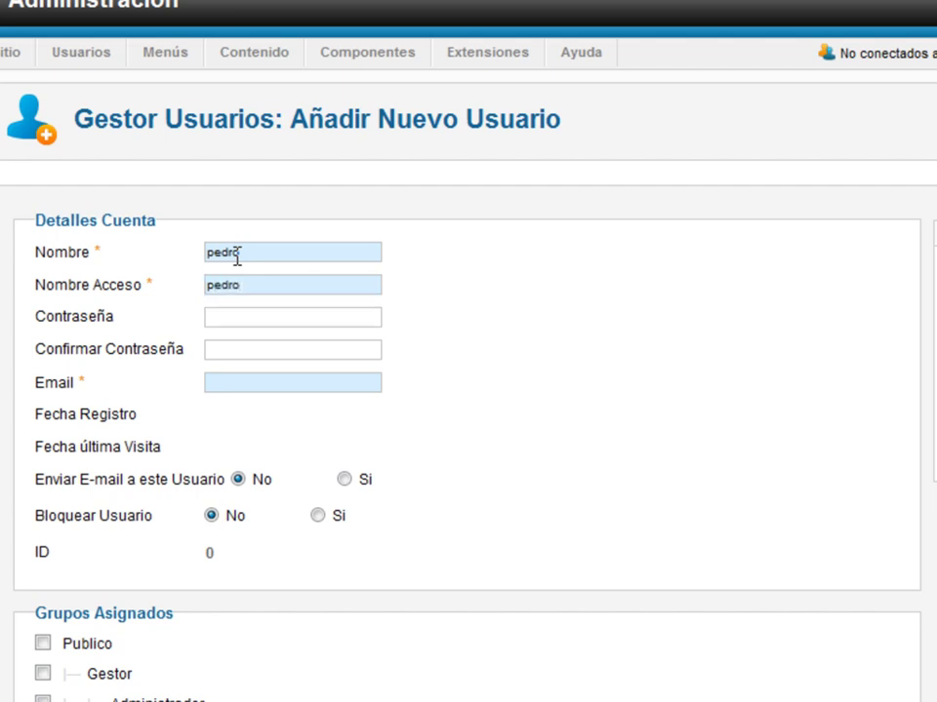
{"action": "double_click", "coordinate": [236, 258]}
{"action": "left_click", "coordinate": [262, 284]}
- Enter and confirm the account password, then fill in the user's e-mail address
{"action": "left_click", "coordinate": [241, 322]}
{"action": "type", "text": "123456"}
{"action": "left_click", "coordinate": [248, 343]}
{"action": "type", "text": "123456"}
{"action": "left_click", "coordinate": [259, 384]}
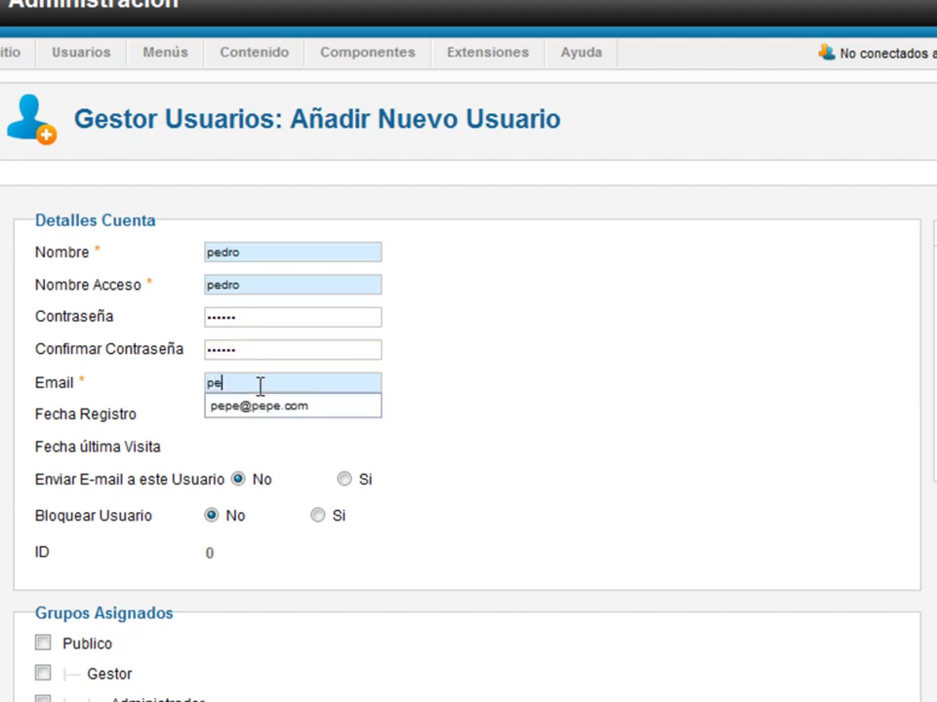
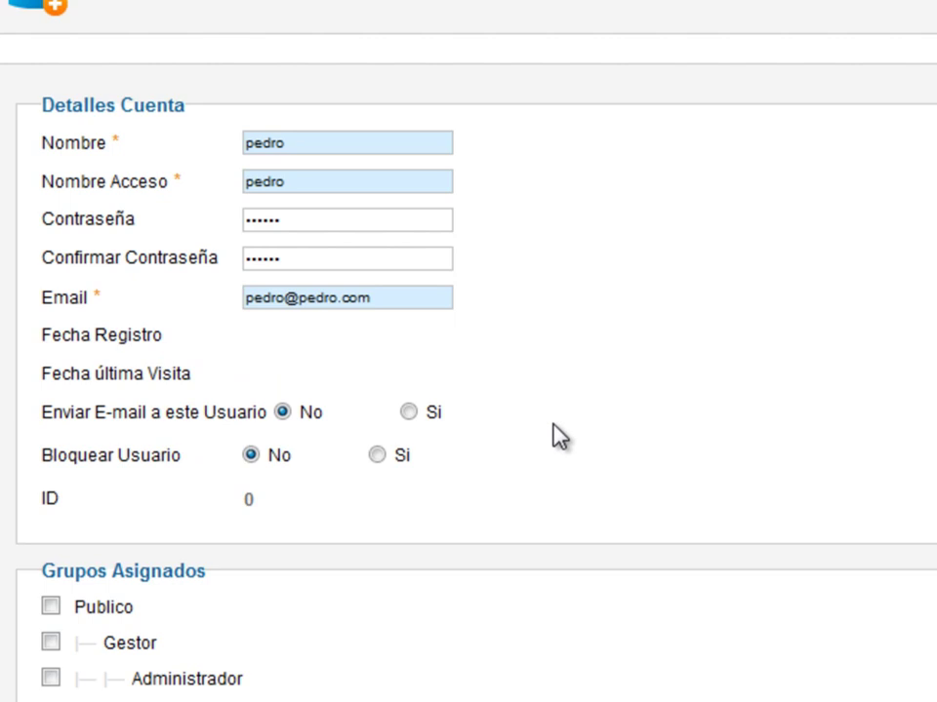
- Check the entered e-mail and login name, then untick Registrado under Grupos Asignados
{"action": "mouse_move", "coordinate": [192, 410]}
{"action": "left_click_drag", "start_coordinate": [374, 305], "coordinate": [223, 310]}
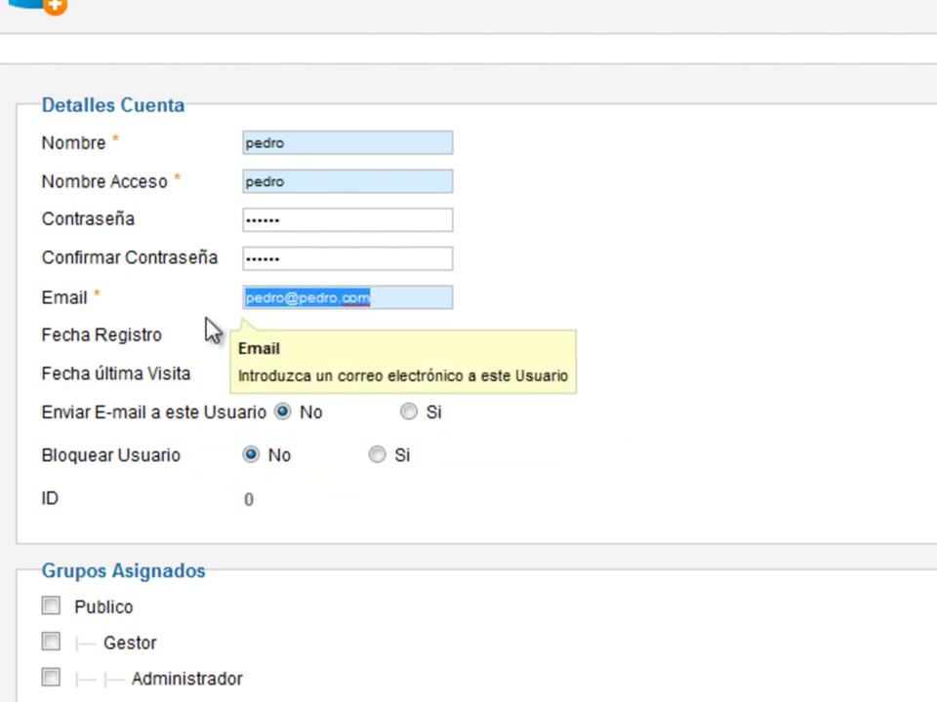
{"action": "double_click", "coordinate": [294, 171]}
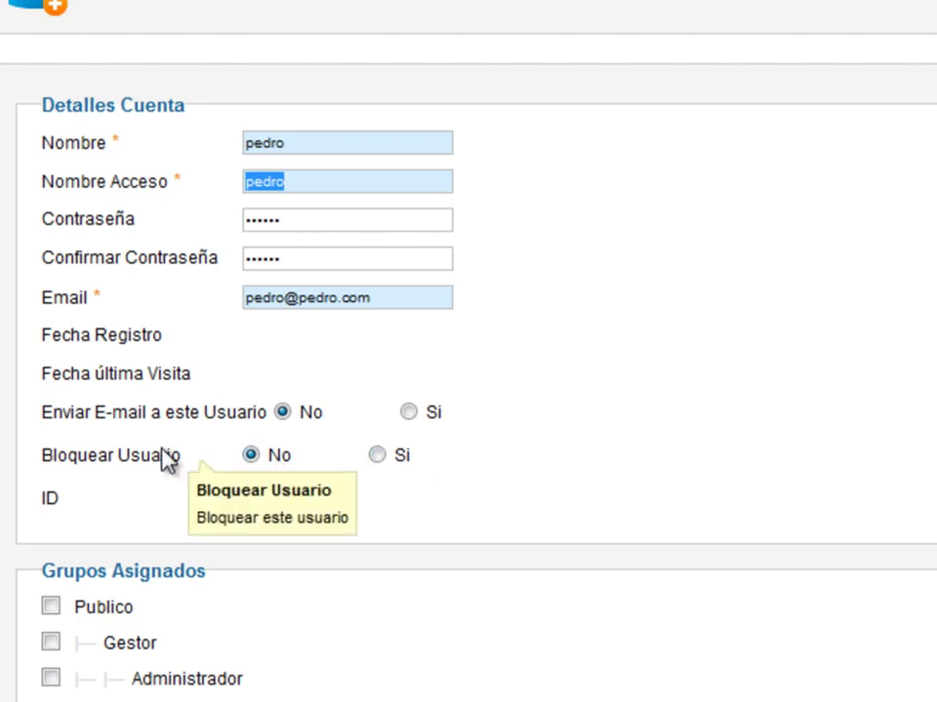
{"action": "scroll", "coordinate": [341, 474], "scroll_direction": "down", "scroll_amount": 3}
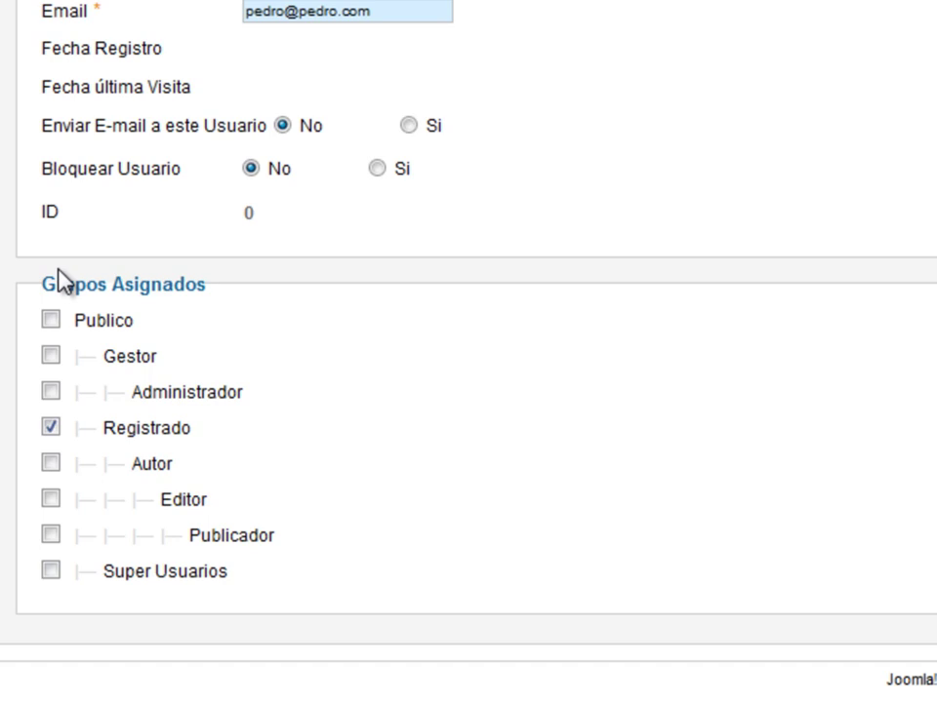
{"action": "left_click", "coordinate": [50, 426]}
{"action": "left_click", "coordinate": [50, 426]}
- Tick Administrador, then review template, language and editor options, keeping all defaults
{"action": "left_click", "coordinate": [45, 393]}
{"action": "scroll", "coordinate": [644, 459], "scroll_direction": "up", "scroll_amount": 3}
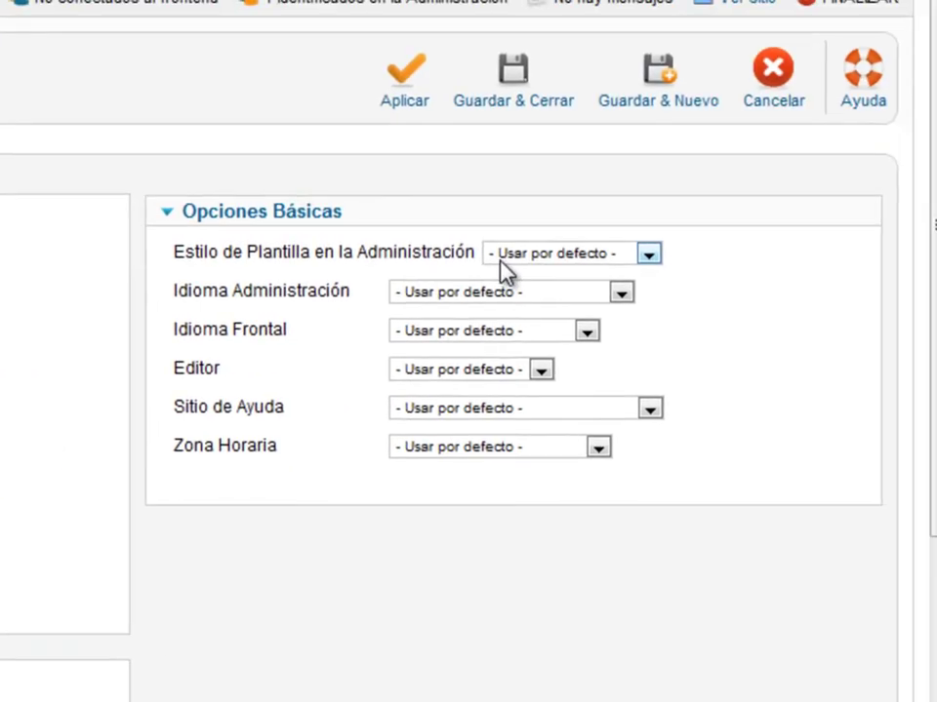
{"action": "left_click", "coordinate": [552, 258]}
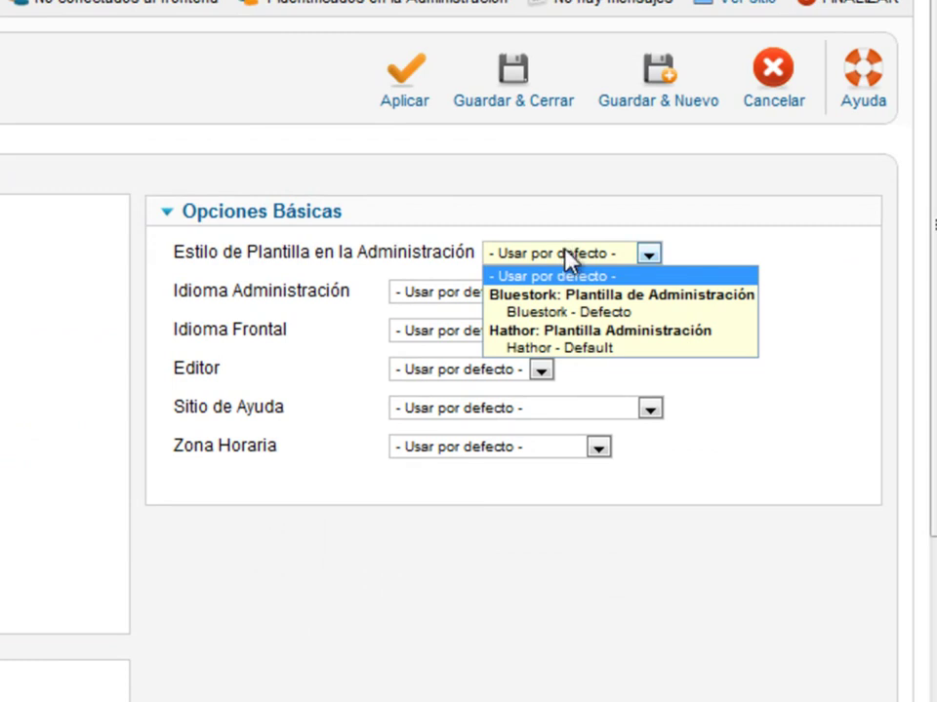
{"action": "left_click", "coordinate": [571, 258]}
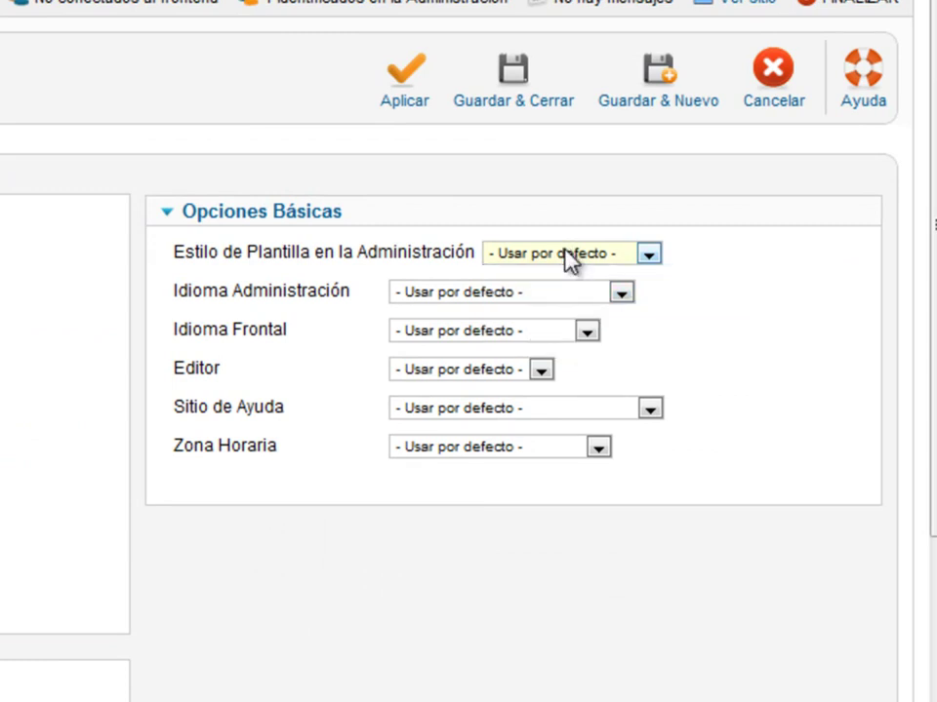
{"action": "left_click", "coordinate": [457, 292]}
{"action": "left_click", "coordinate": [456, 293]}
{"action": "left_click", "coordinate": [415, 331]}
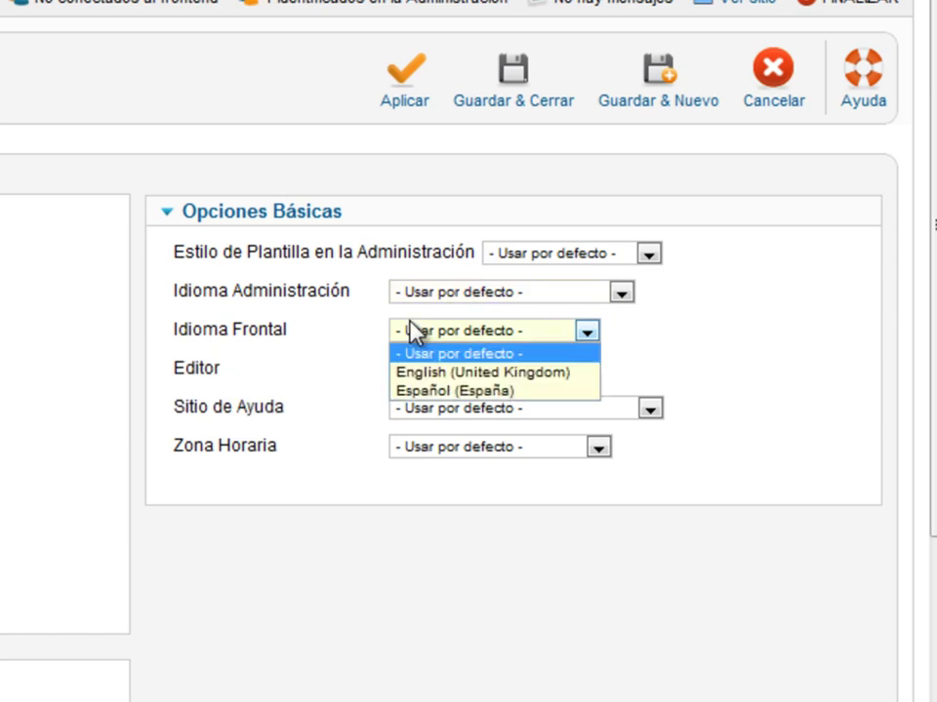
{"action": "left_click", "coordinate": [414, 331]}
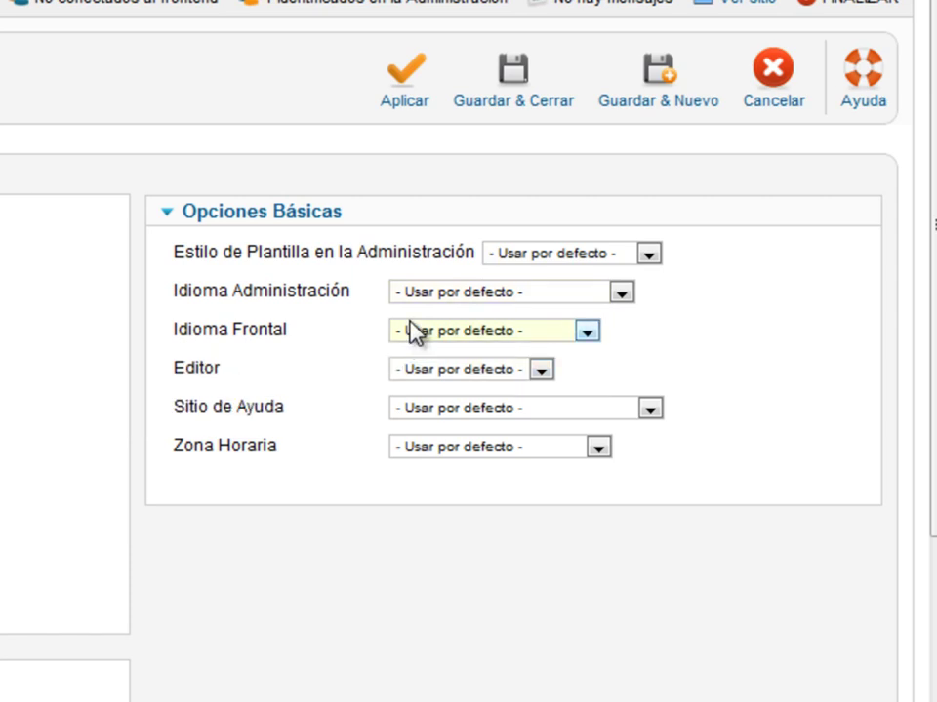
{"action": "left_click", "coordinate": [414, 372]}
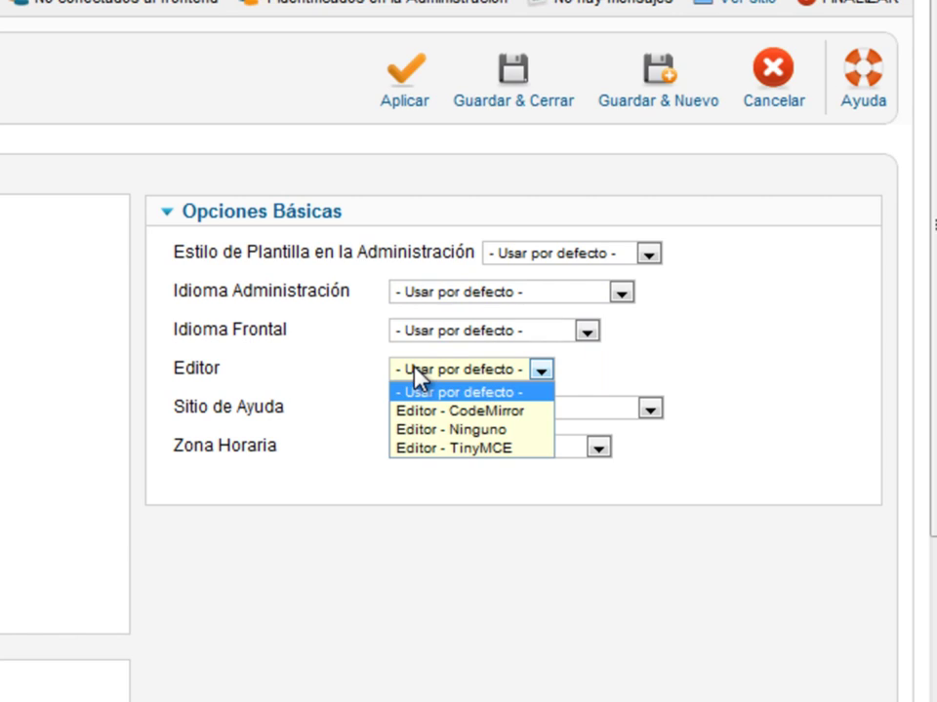
{"action": "left_click", "coordinate": [415, 373]}
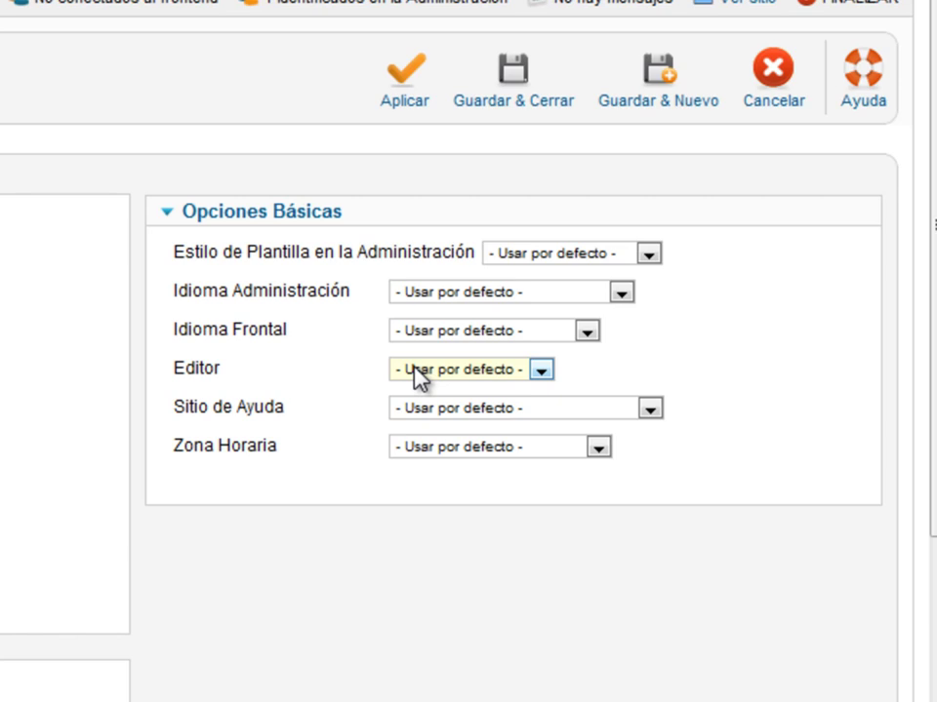
- Keep the default help site and set the Zona Horaria to Lima
{"action": "mouse_move", "coordinate": [231, 380]}
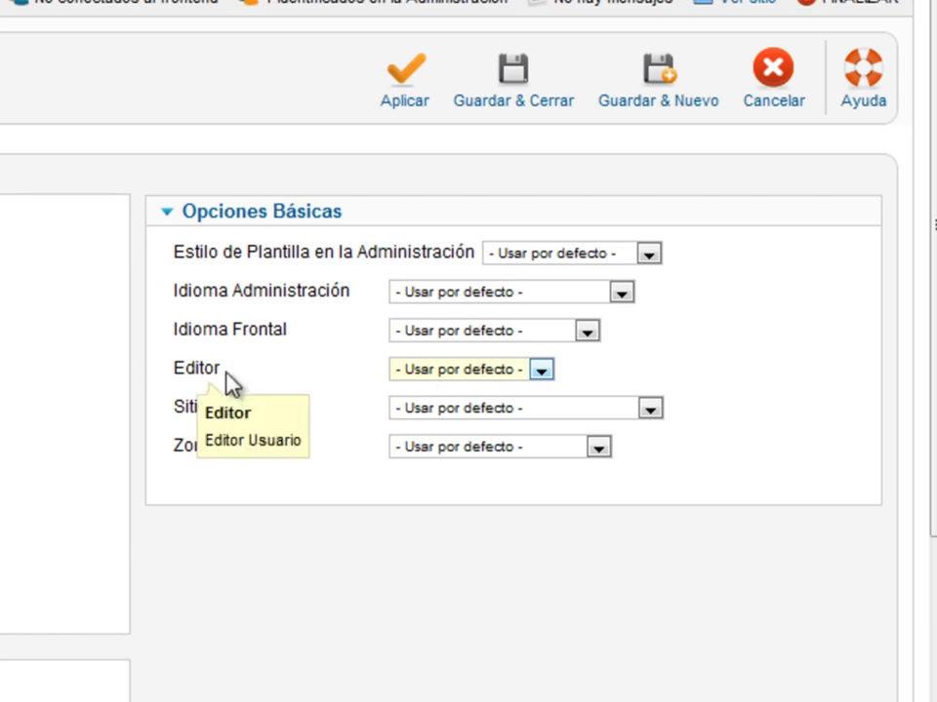
{"action": "left_click", "coordinate": [413, 418]}
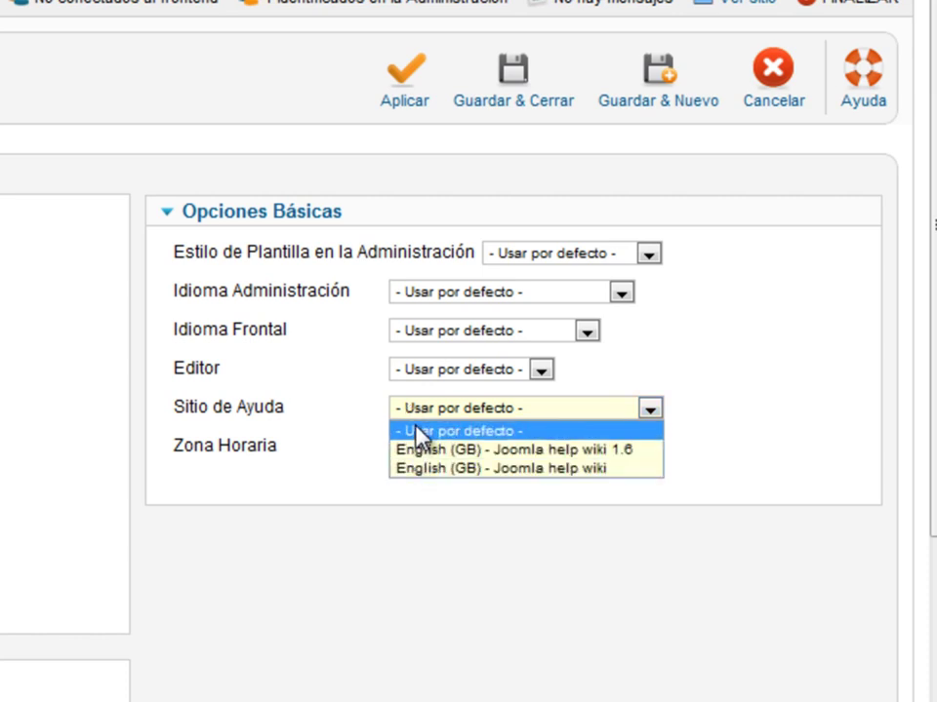
{"action": "left_click", "coordinate": [421, 431]}
{"action": "left_click", "coordinate": [460, 466]}
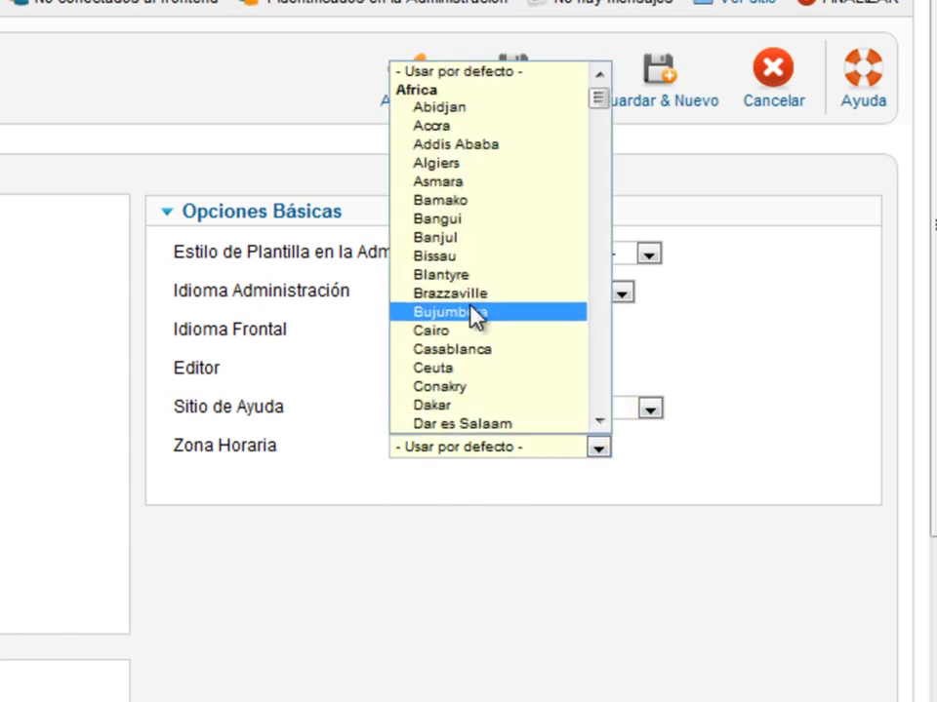
{"action": "key", "text": "b"}
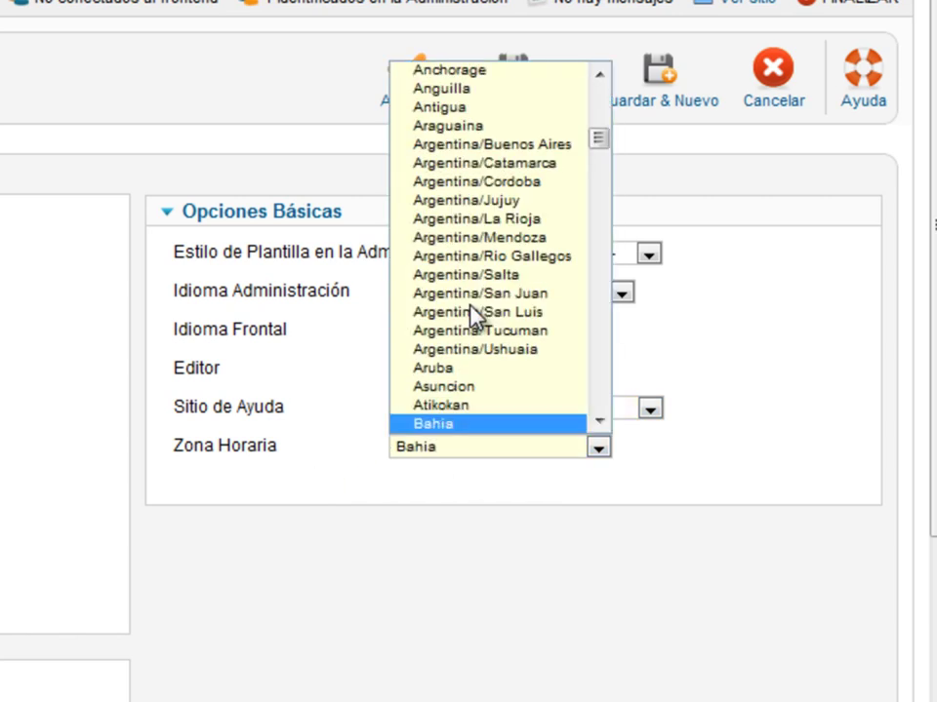
{"action": "key", "text": "l"}
{"action": "key", "text": "i"}
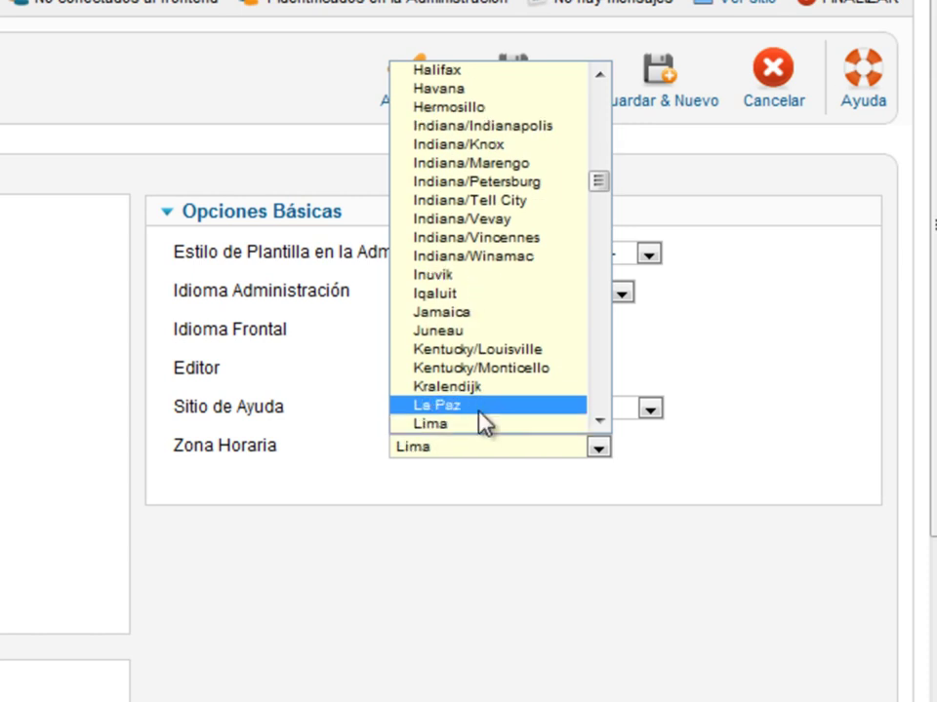
{"action": "left_click", "coordinate": [485, 425]}
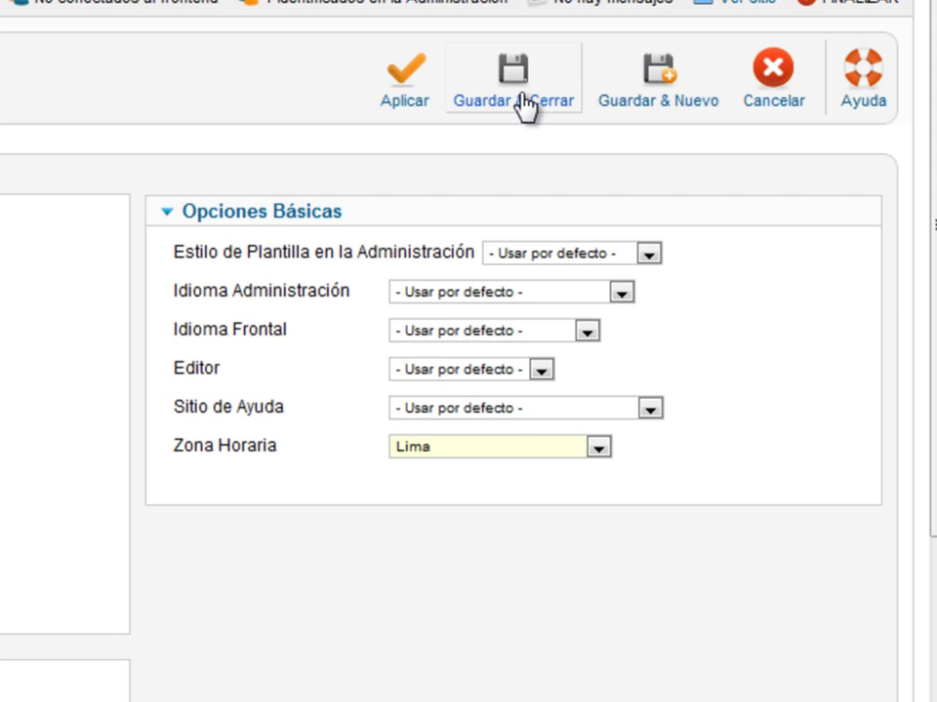
- Apply the new user's settings and select the mail warning message text
{"action": "left_click", "coordinate": [408, 92]}
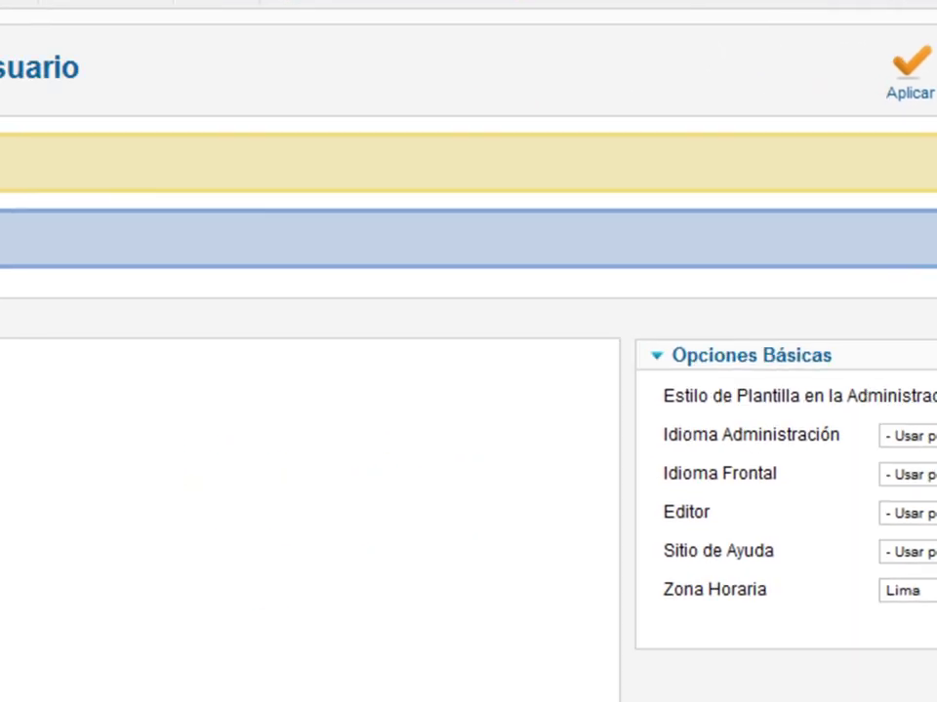
{"action": "double_click", "coordinate": [108, 153]}
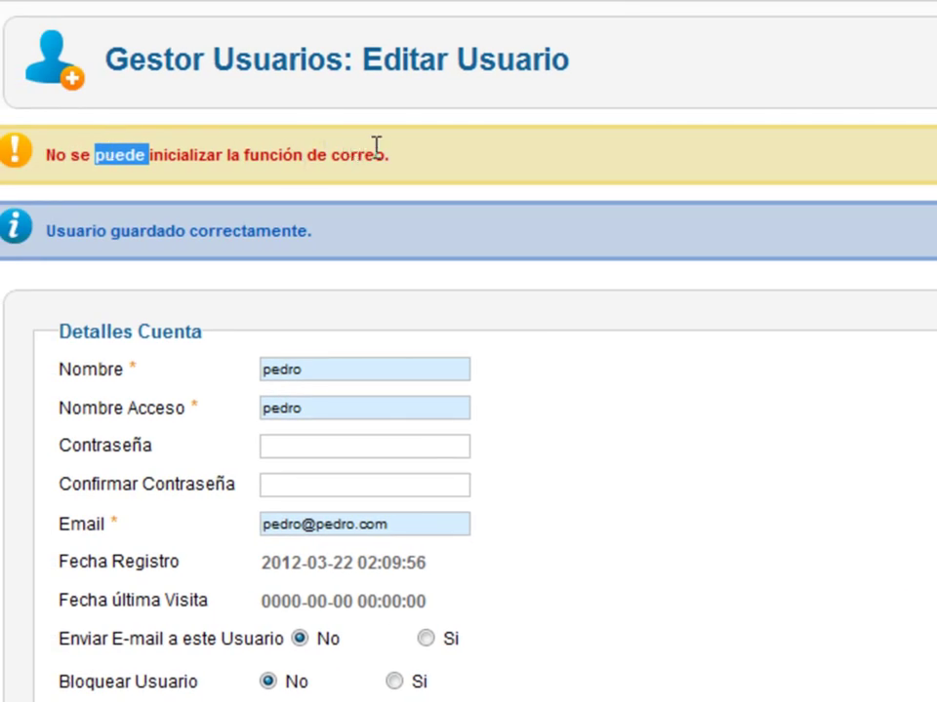
{"action": "left_click_drag", "start_coordinate": [385, 154], "coordinate": [47, 153]}
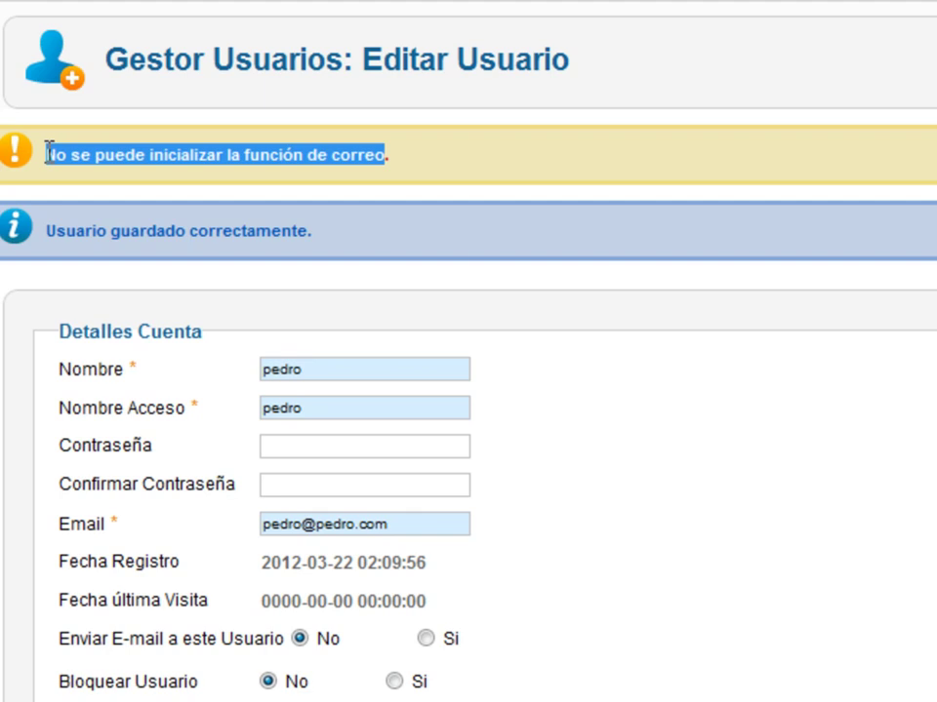
{"action": "triple_click", "coordinate": [47, 154]}
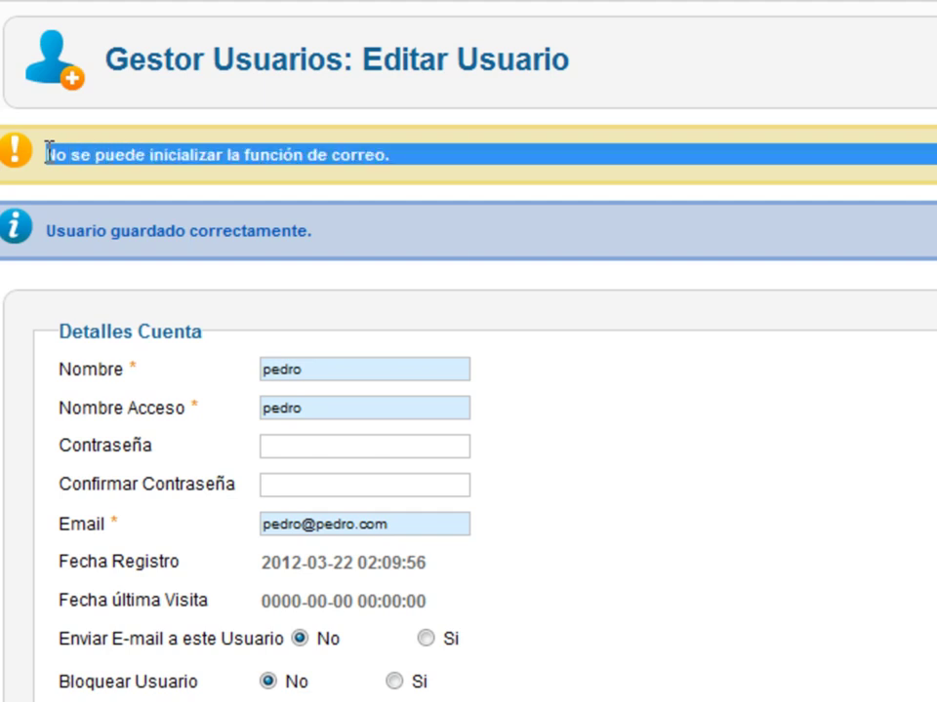
{"action": "double_click", "coordinate": [47, 153]}
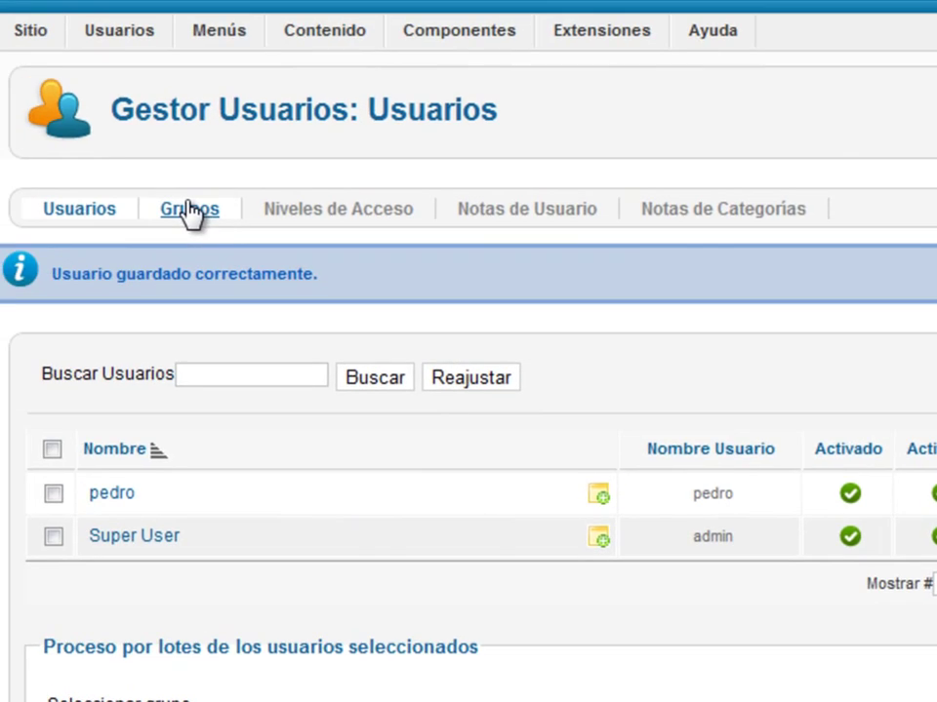
- Switch to the Grupos tab to view the user group tree
{"action": "left_click", "coordinate": [189, 207]}
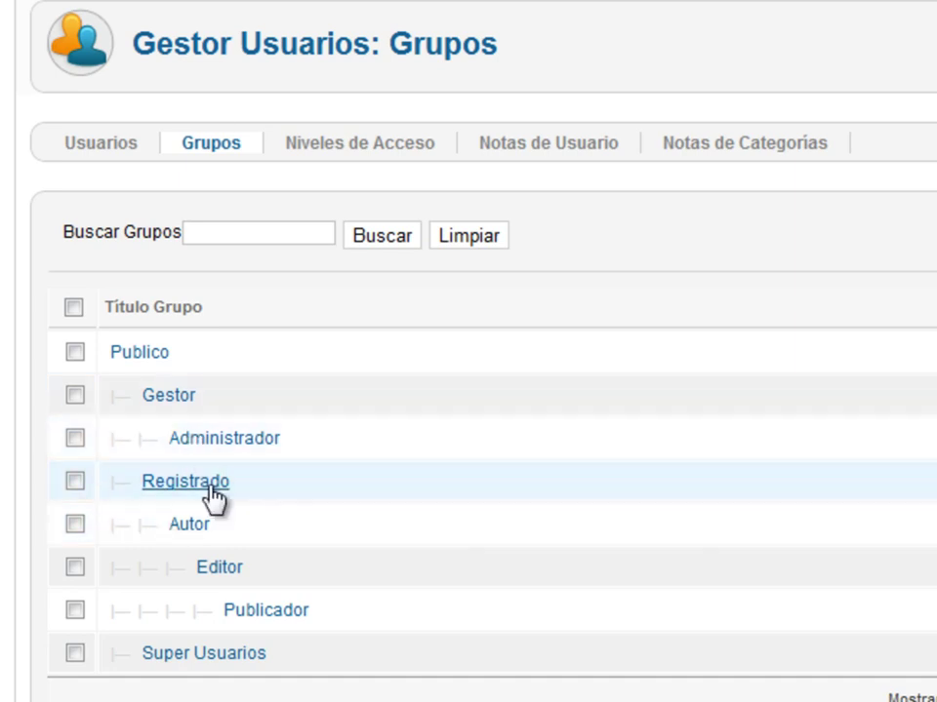
{"action": "left_click", "coordinate": [233, 661]}
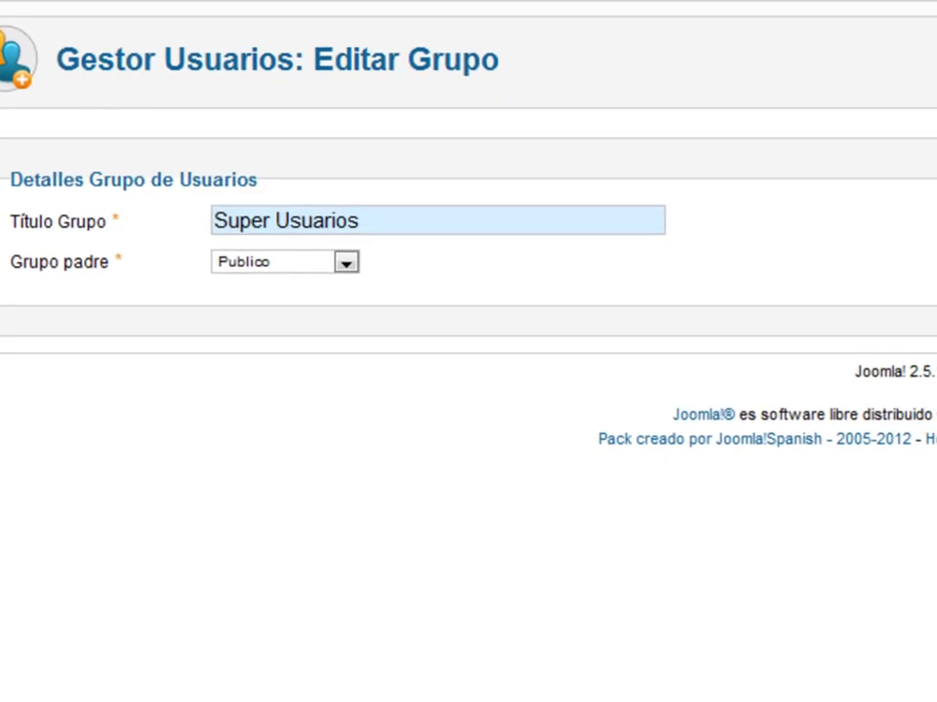
{"action": "left_click", "coordinate": [327, 269]}
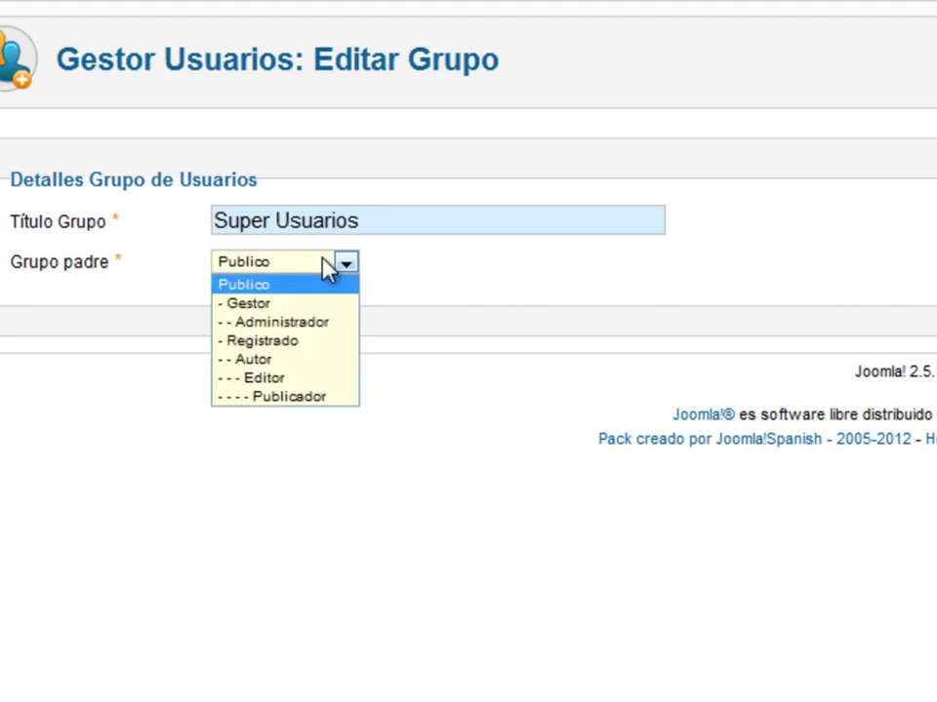
{"action": "left_click", "coordinate": [327, 269]}
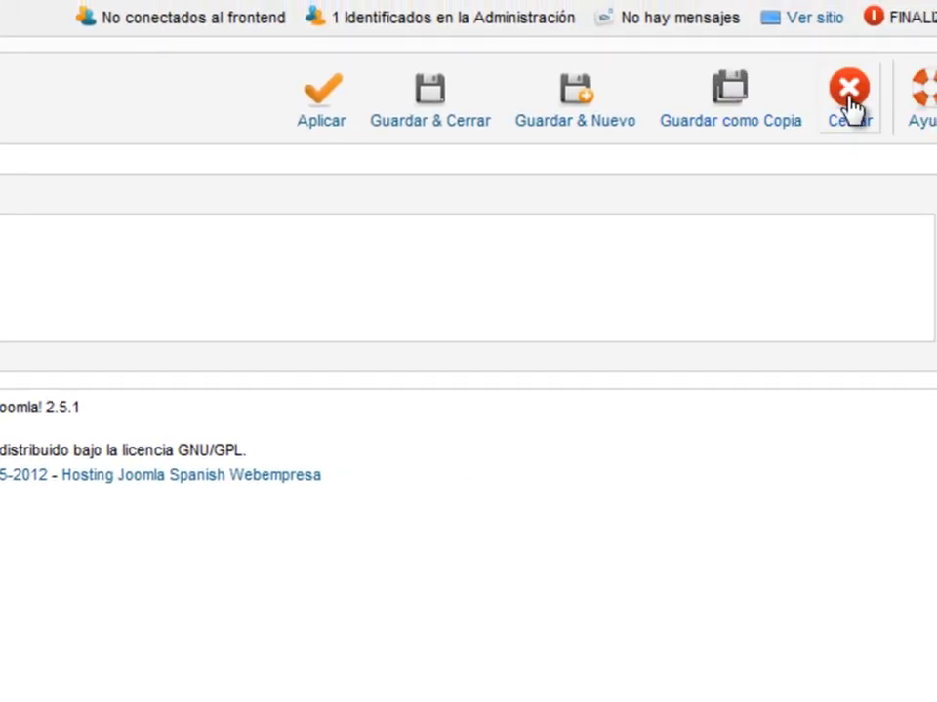
{"action": "left_click", "coordinate": [850, 105]}
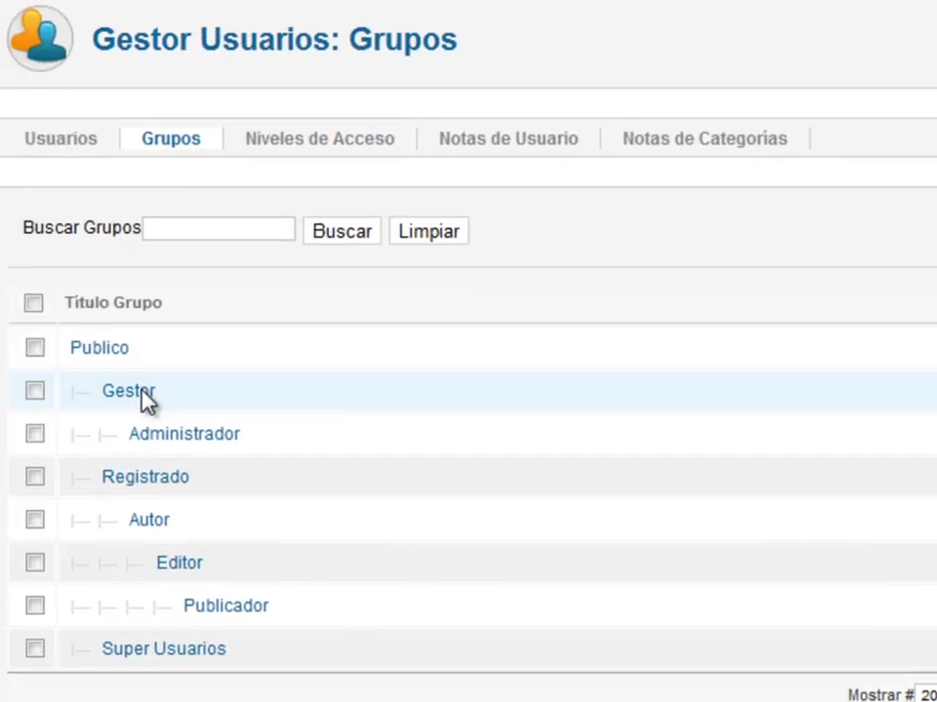
- Set Super Usuarios' Grupo padre to Gestor and save and close
{"action": "left_click", "coordinate": [147, 656]}
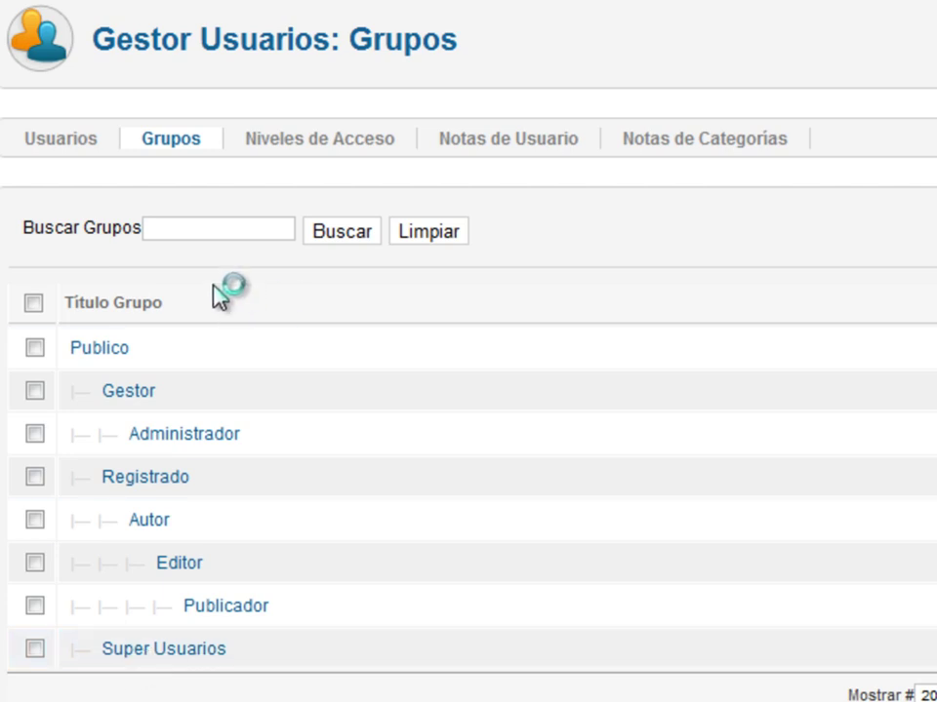
{"action": "left_click", "coordinate": [289, 247]}
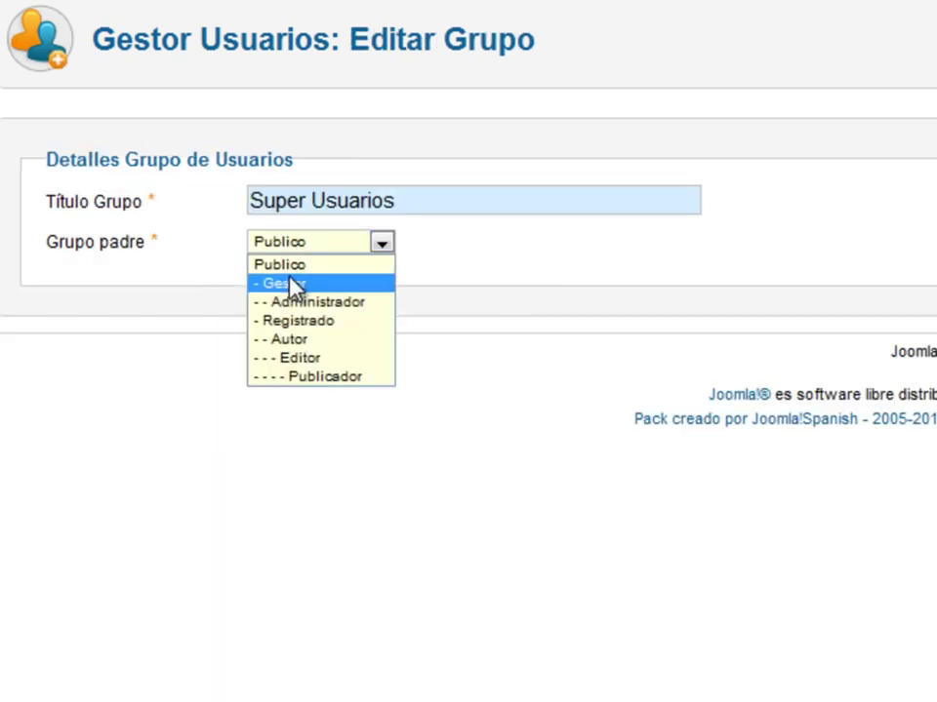
{"action": "left_click", "coordinate": [293, 264]}
{"action": "left_click", "coordinate": [298, 244]}
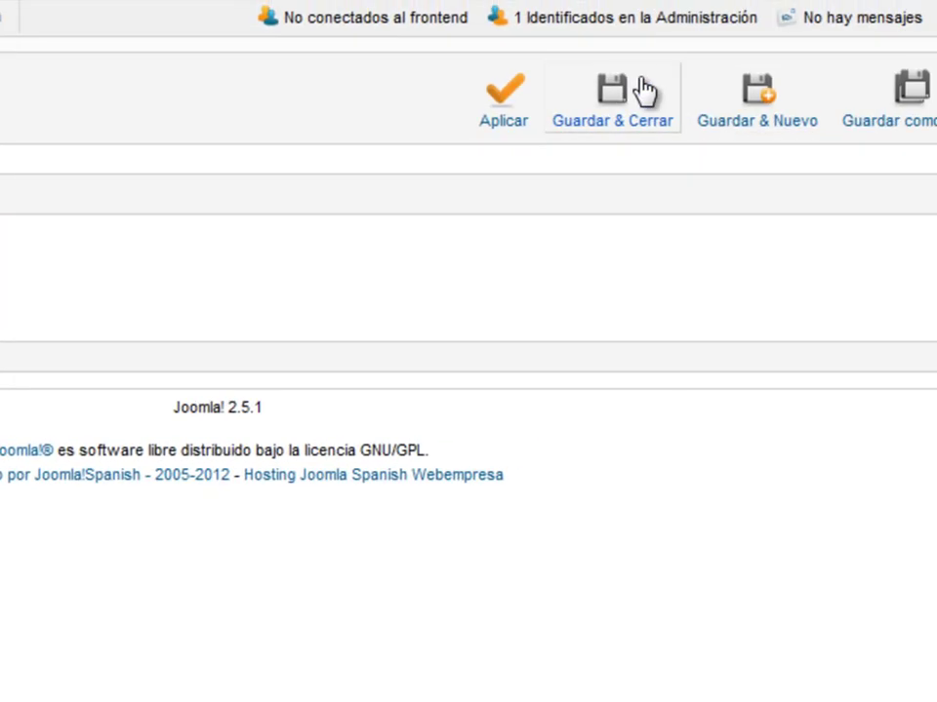
{"action": "left_click", "coordinate": [643, 90]}
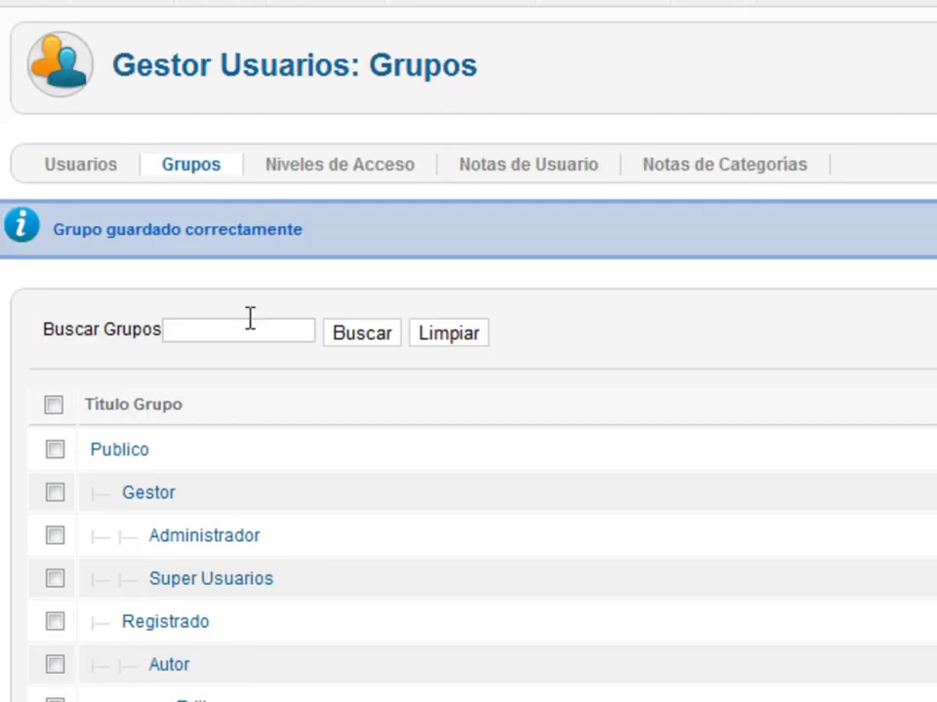
- Change Super Usuarios' Grupo padre back to Publico and save and close
{"action": "left_click", "coordinate": [211, 583]}
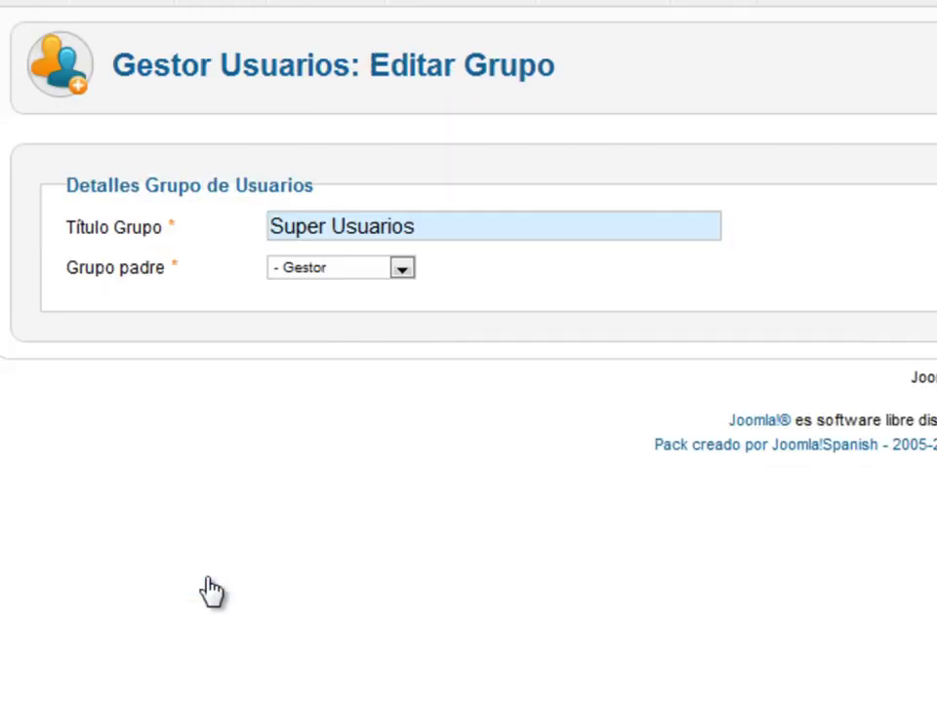
{"action": "left_click", "coordinate": [346, 270]}
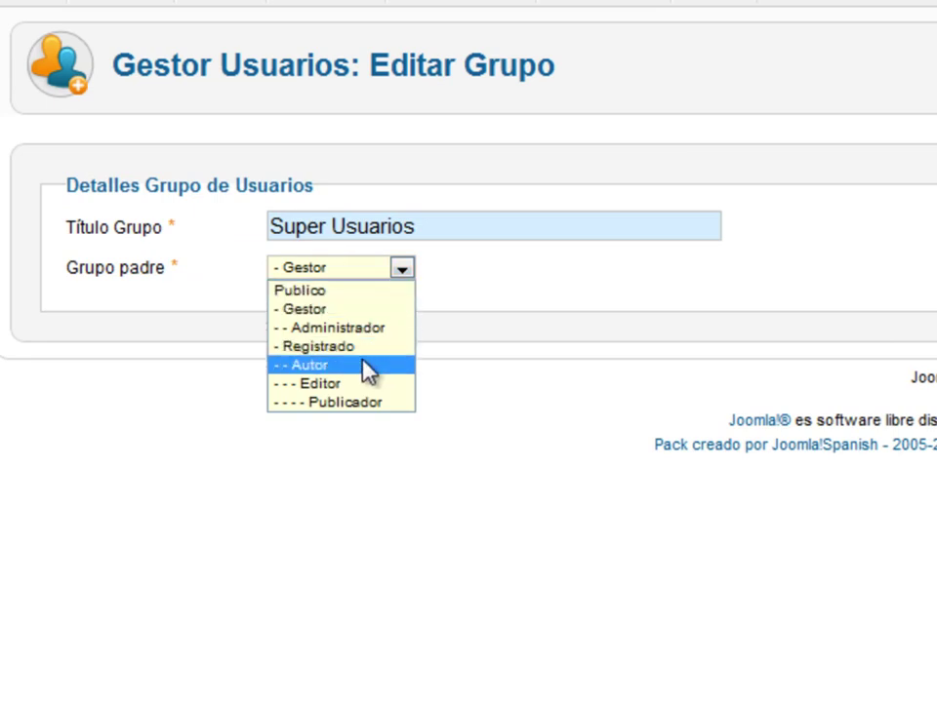
{"action": "left_click", "coordinate": [337, 292]}
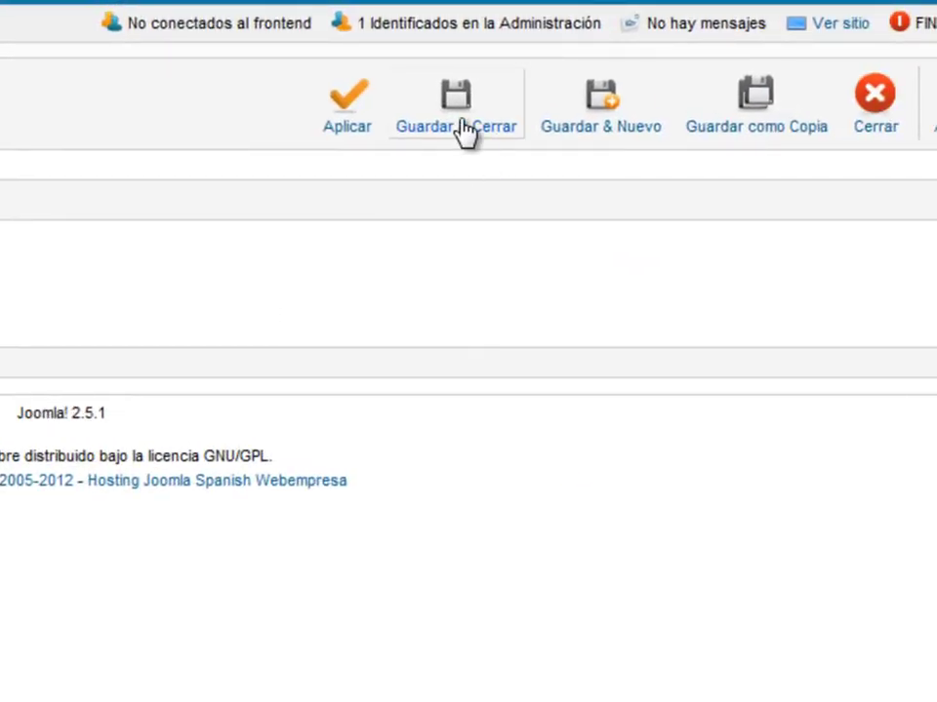
{"action": "left_click", "coordinate": [464, 131]}
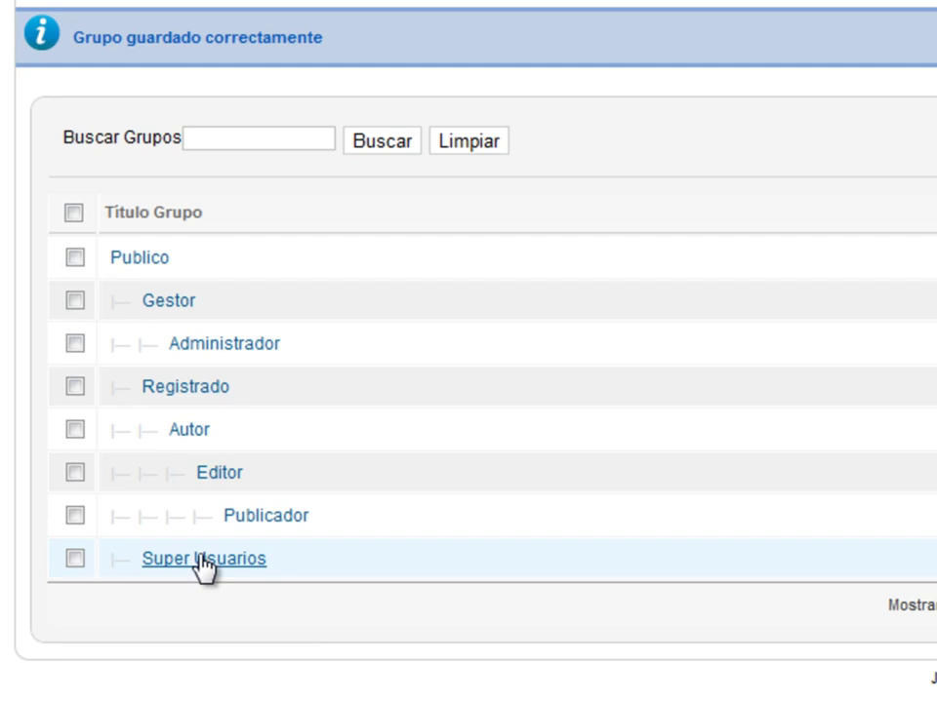
{"action": "scroll", "coordinate": [272, 637], "scroll_direction": "up", "scroll_amount": 3}
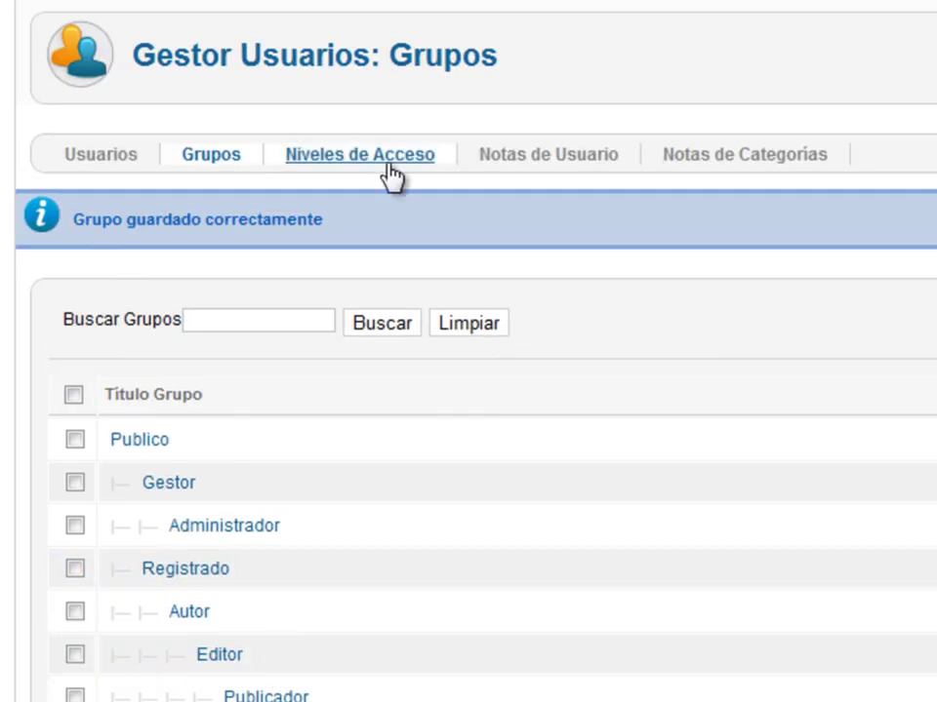
- Open the Registrado access level under Niveles de Acceso and save it unchanged
{"action": "left_click", "coordinate": [389, 174]}
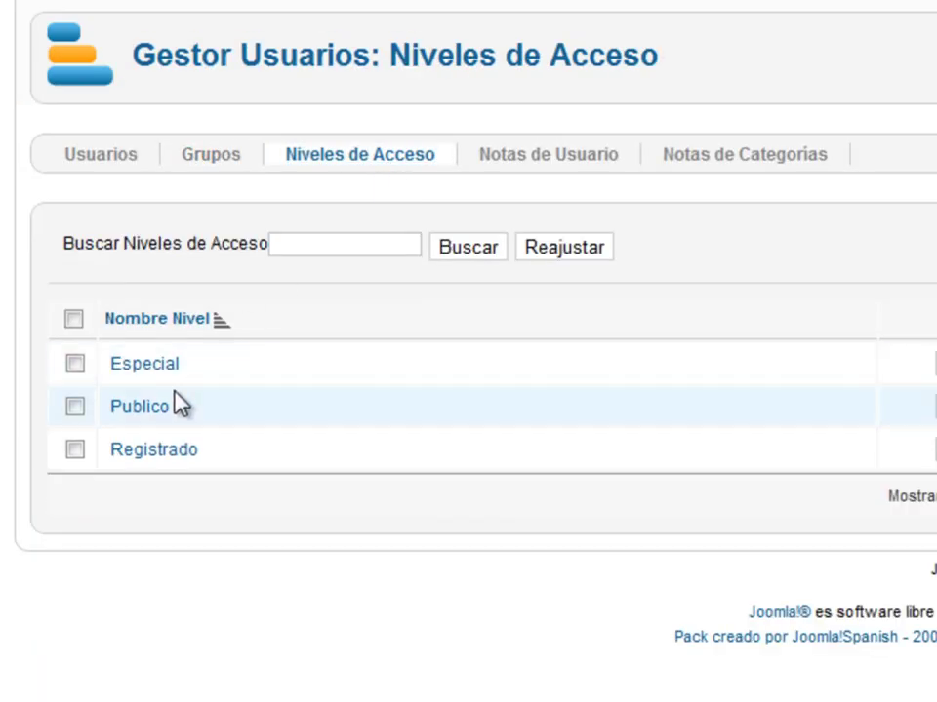
{"action": "left_click", "coordinate": [156, 450]}
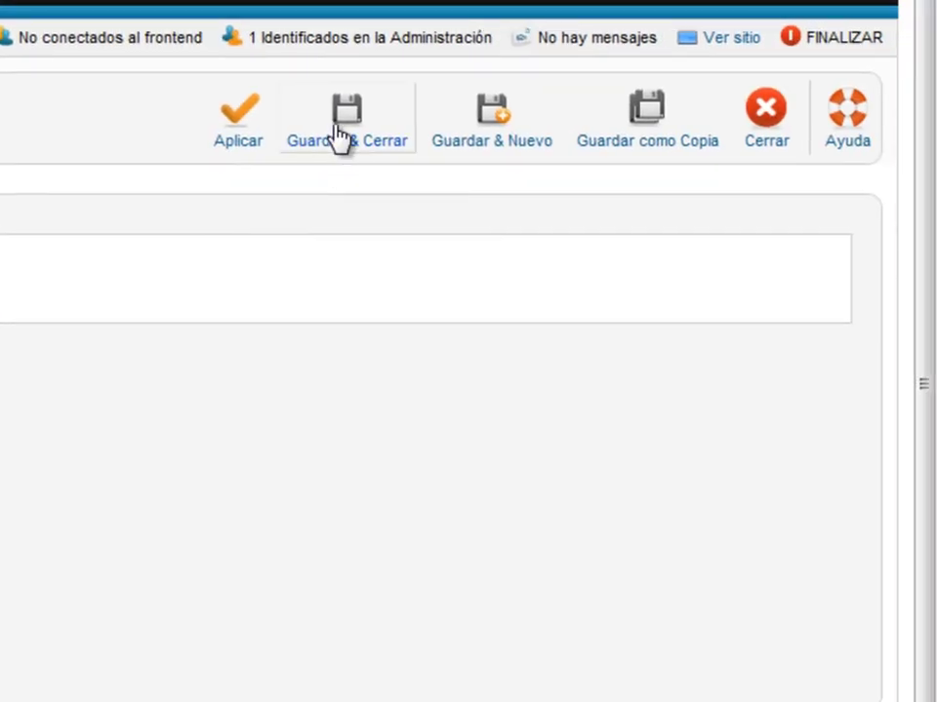
{"action": "left_click", "coordinate": [340, 136]}
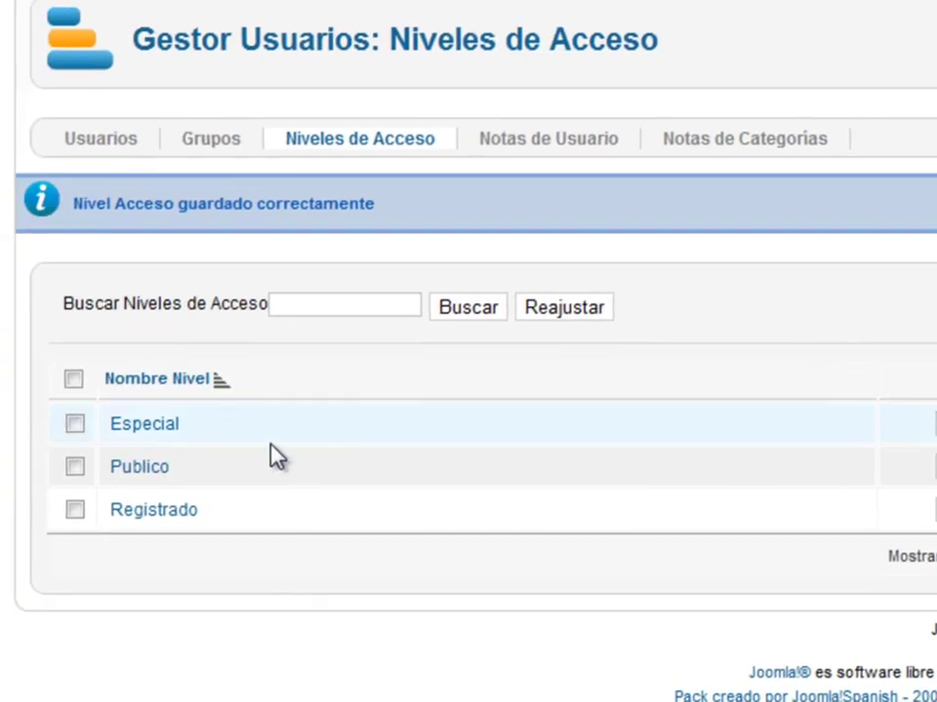